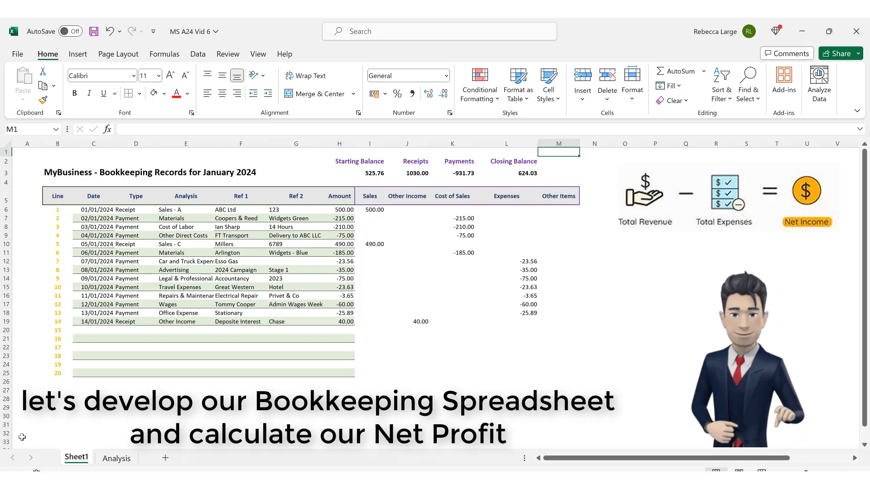
Step: Save the workbook and add a new worksheet placed after the Analysis sheet
{"action": "key", "text": "ctrl+s"}
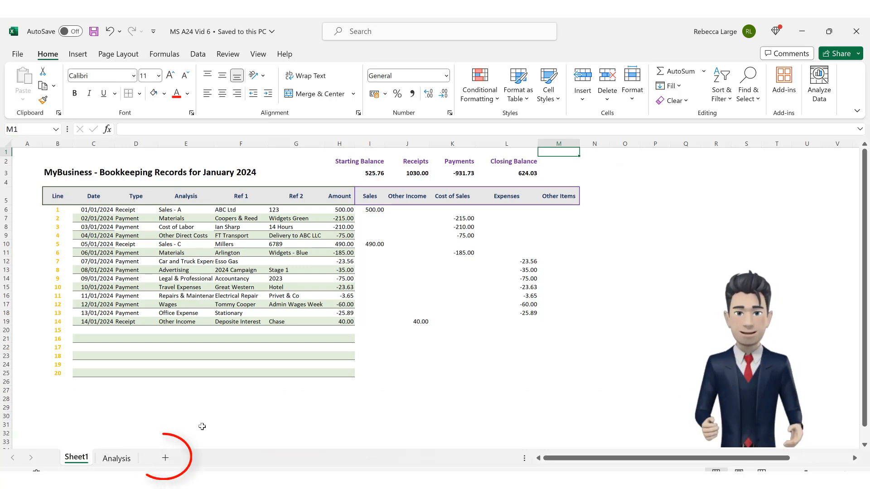
{"action": "left_click", "coordinate": [165, 458]}
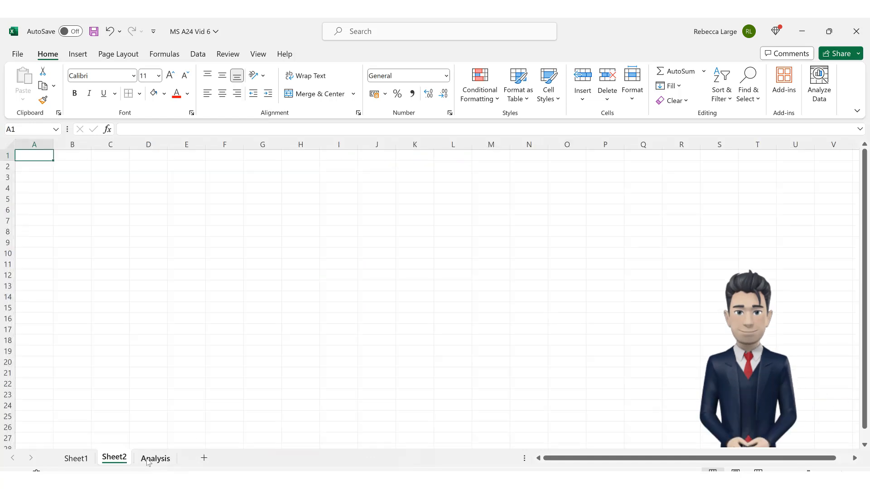
{"action": "left_click_drag", "start_coordinate": [122, 458], "coordinate": [185, 463]}
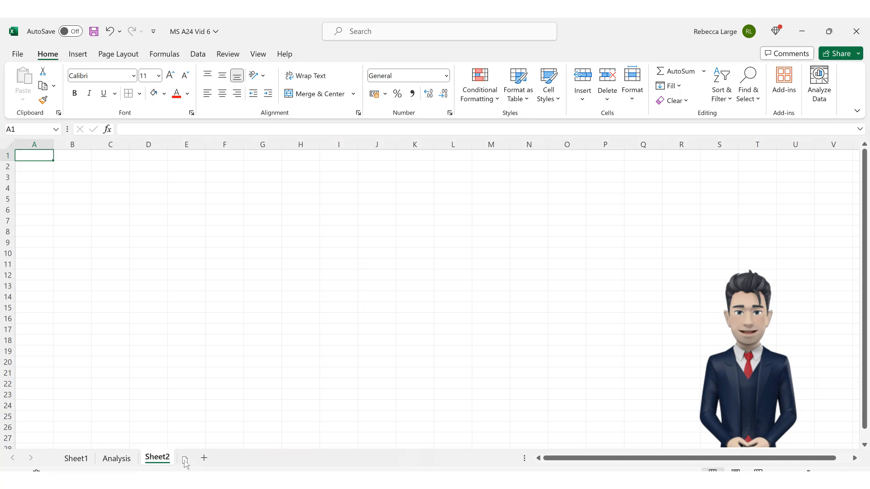
Step: Rename the new worksheet as Reports and hide its gridlines
{"action": "right_click", "coordinate": [170, 462]}
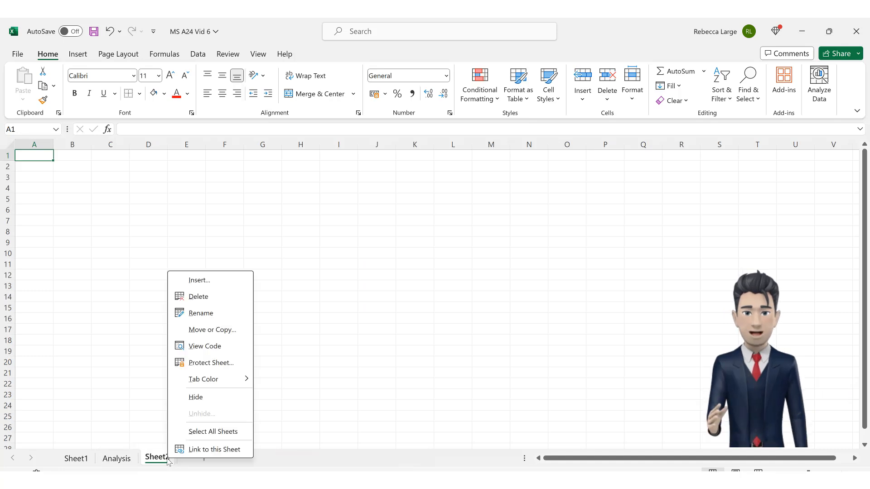
{"action": "left_click", "coordinate": [201, 313]}
{"action": "type", "text": "Reports"}
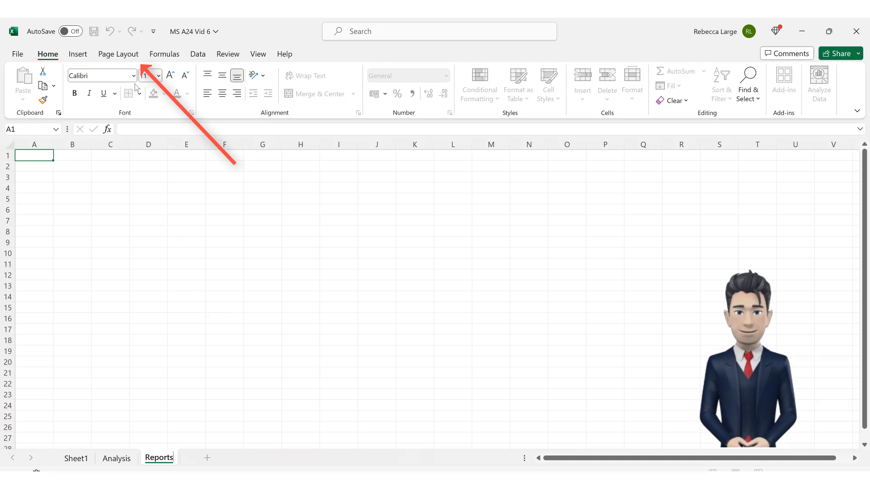
{"action": "left_click", "coordinate": [123, 56]}
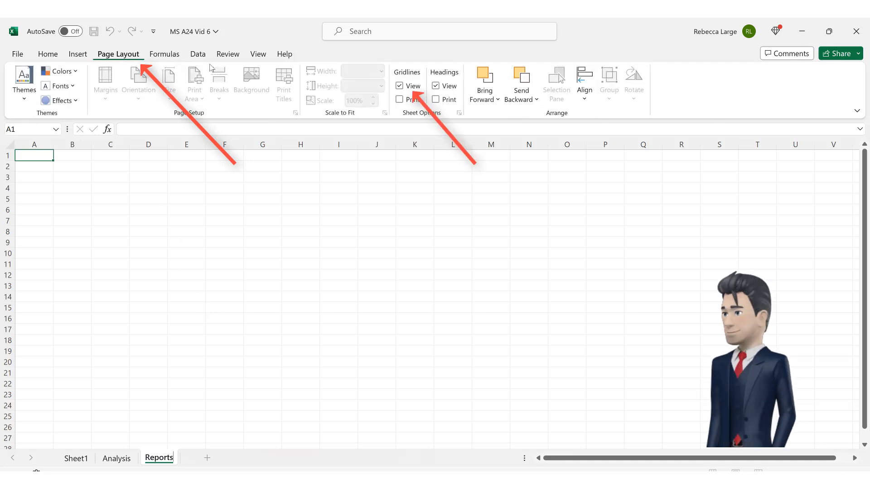
{"action": "left_click", "coordinate": [400, 87]}
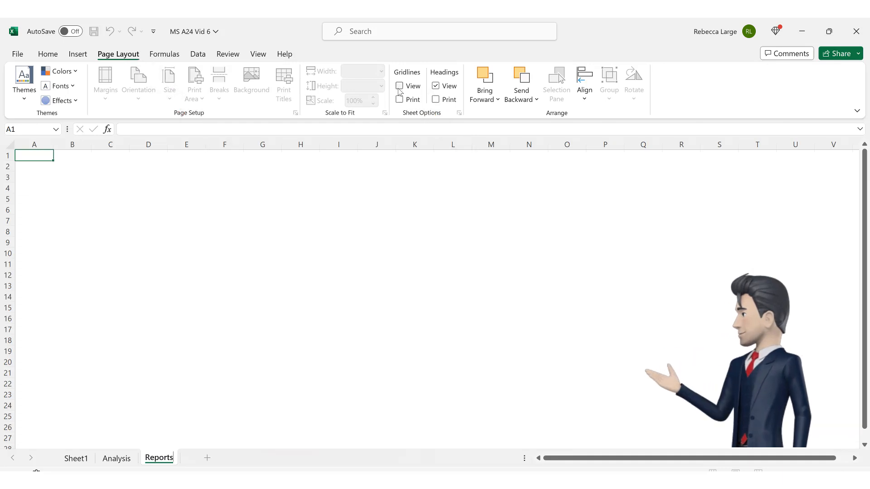
Step: Enter the title "Income Statement for January 2024" in C2 and fit column C to its width
{"action": "left_click", "coordinate": [111, 165]}
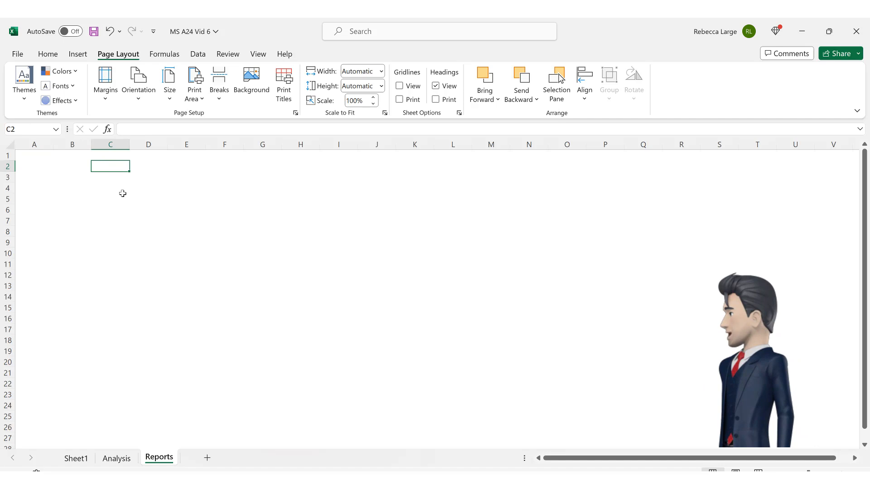
{"action": "type", "text": "Incom"}
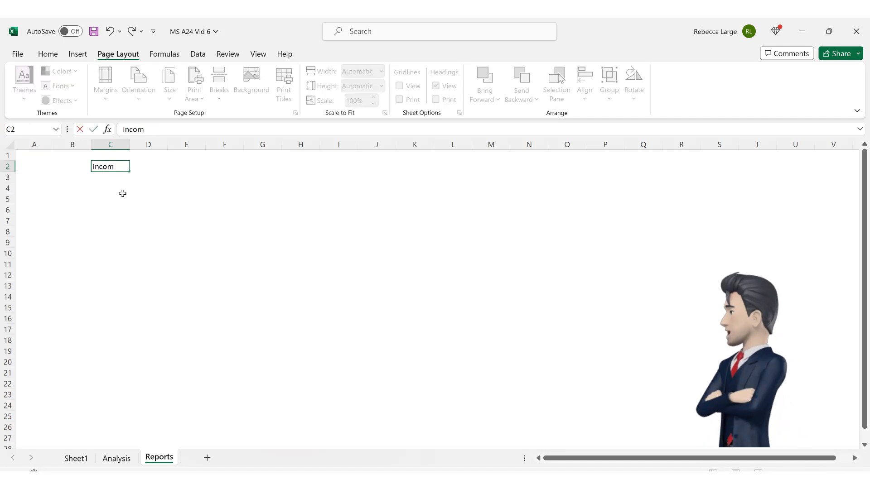
{"action": "type", "text": "e Statement"}
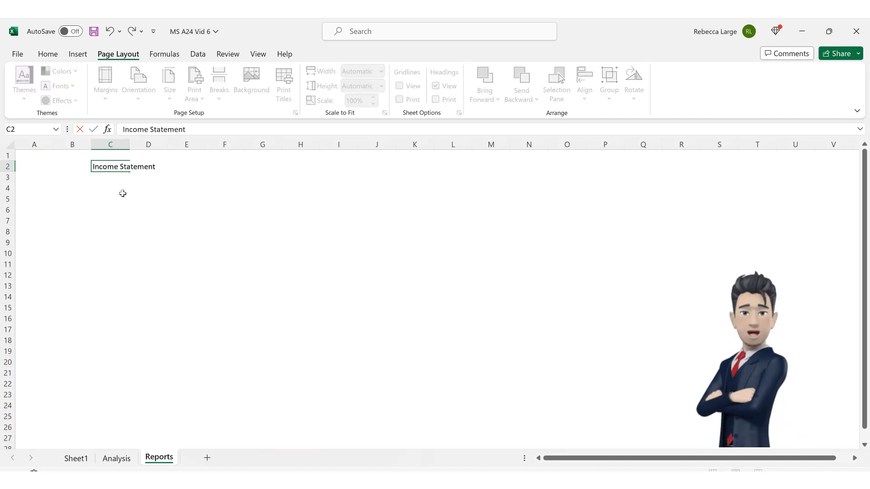
{"action": "type", "text": " for January 2024"}
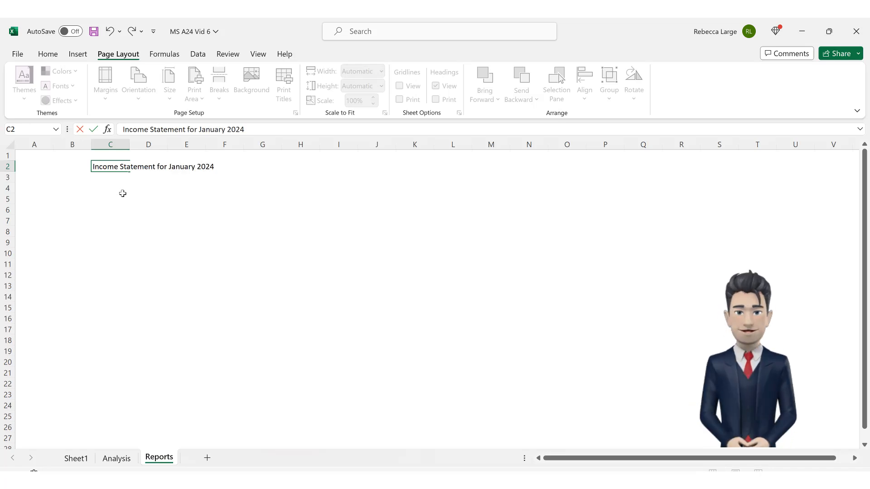
{"action": "key", "text": "Return"}
{"action": "key", "text": "Up"}
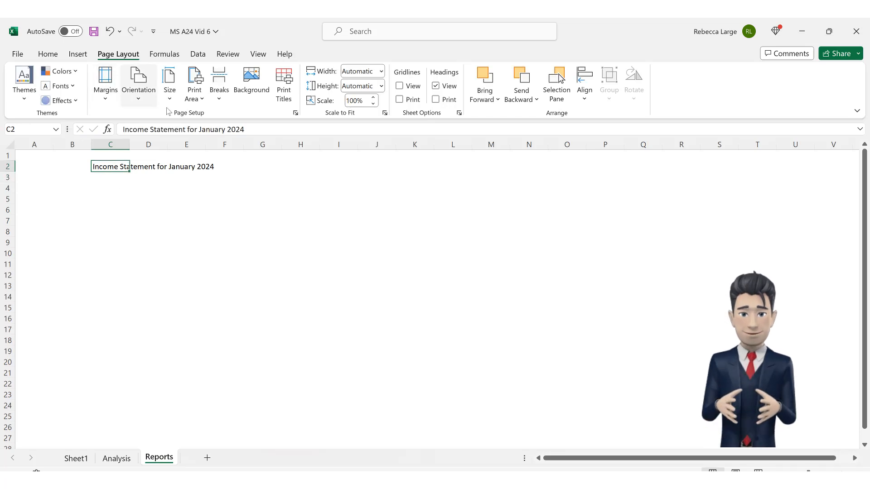
{"action": "double_click", "coordinate": [129, 143]}
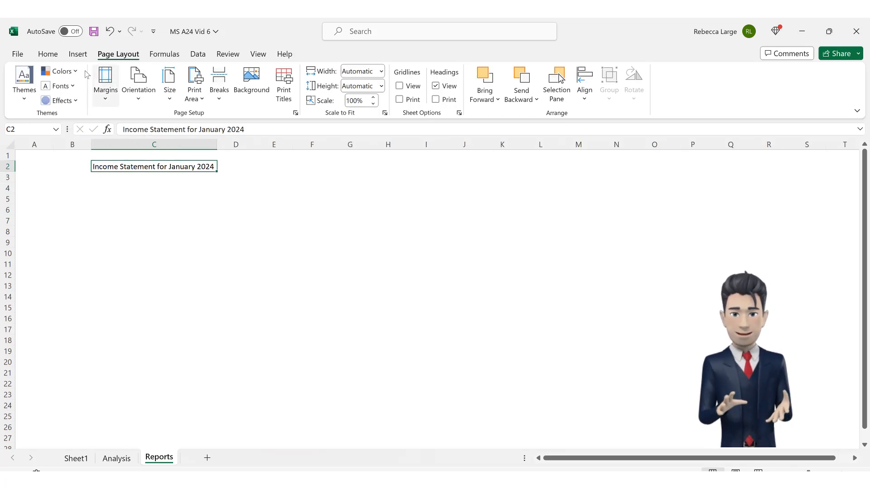
Step: Format the title in C2 as bold and purple, with the font three sizes larger
{"action": "left_click", "coordinate": [47, 55]}
{"action": "left_click", "coordinate": [169, 78]}
{"action": "left_click", "coordinate": [169, 78]}
{"action": "left_click", "coordinate": [75, 94]}
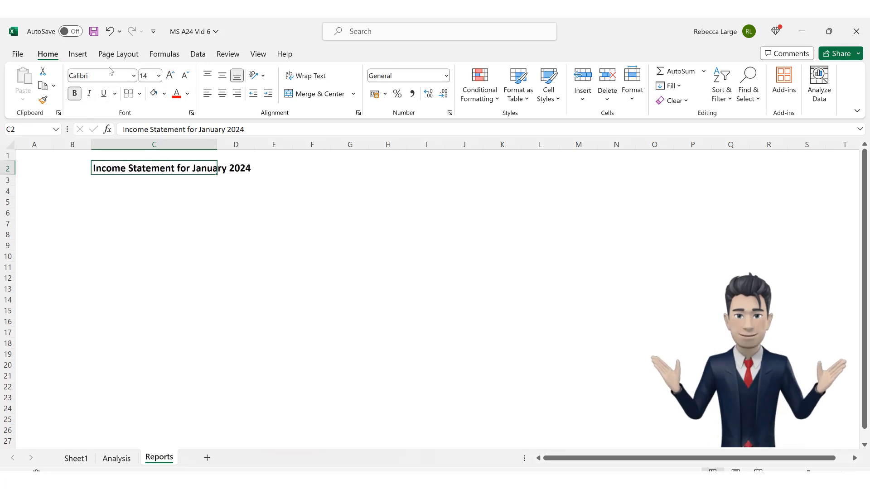
{"action": "left_click", "coordinate": [170, 76]}
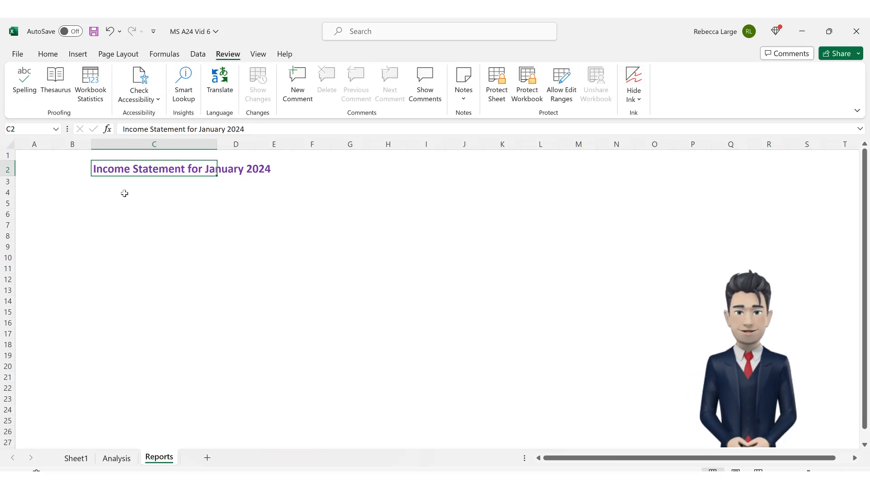
Step: List the sales categories from C4 downward on the Reports sheet with the formula =Analysis!C6:C10
{"action": "left_click", "coordinate": [119, 192]}
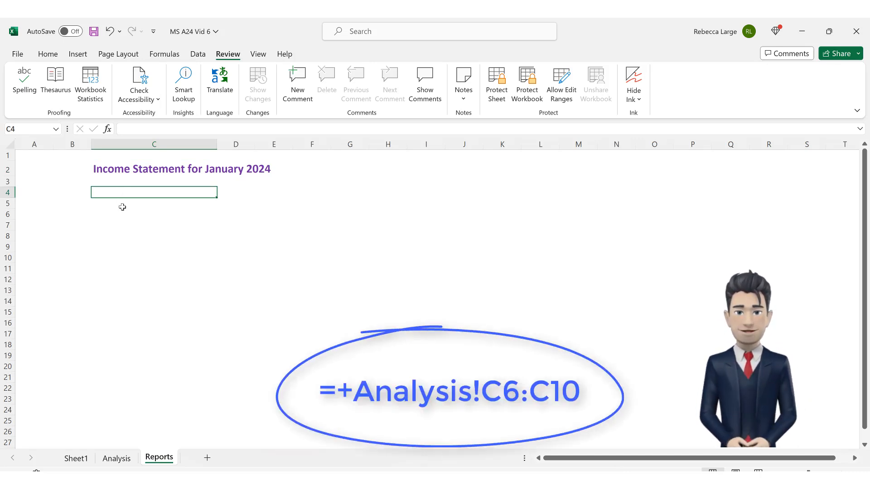
{"action": "type", "text": "="}
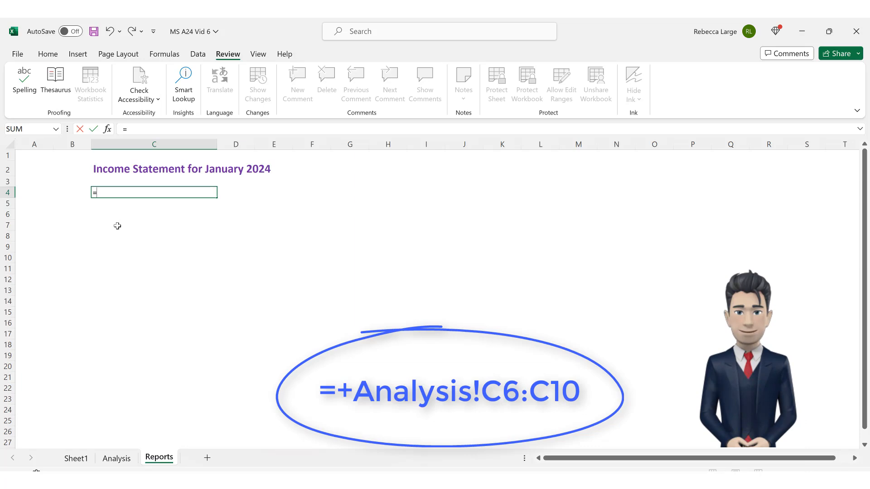
{"action": "left_click", "coordinate": [116, 459]}
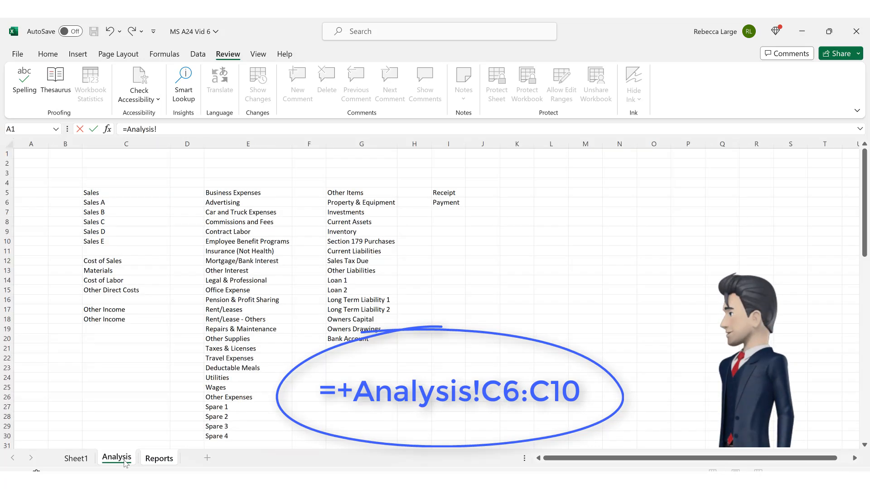
{"action": "left_click", "coordinate": [116, 202]}
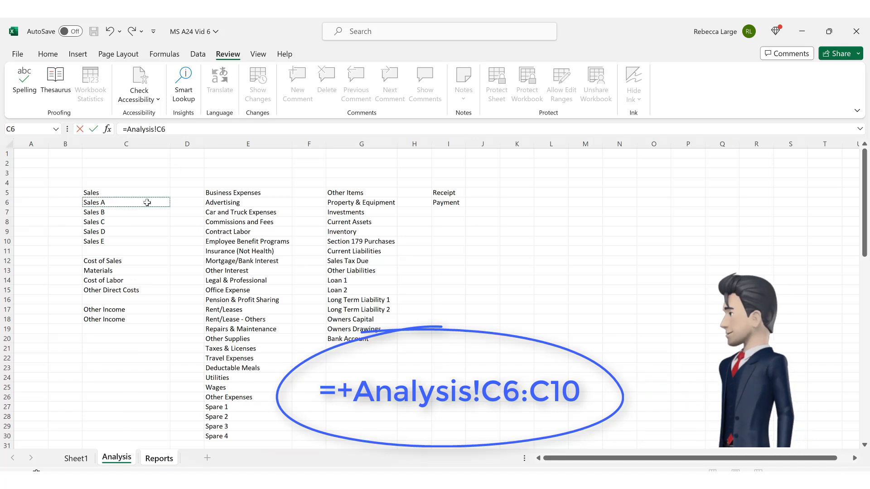
{"action": "left_click_drag", "start_coordinate": [147, 202], "coordinate": [137, 240]}
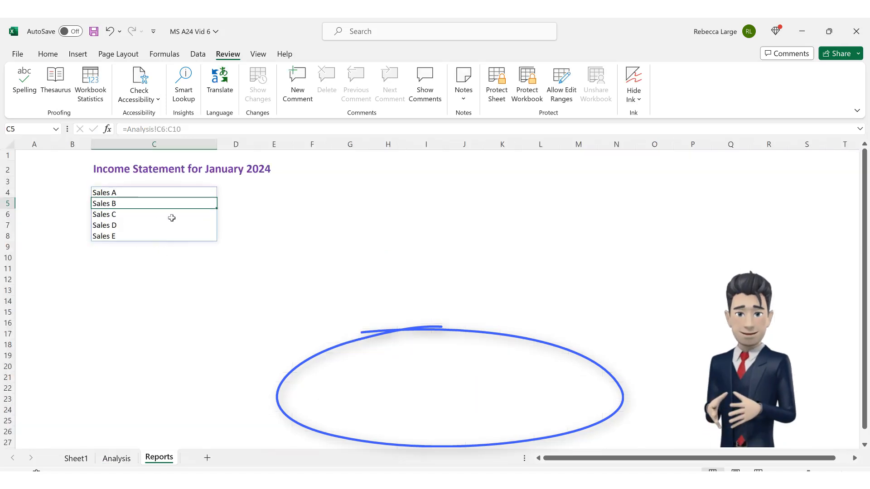
{"action": "left_click", "coordinate": [236, 191]}
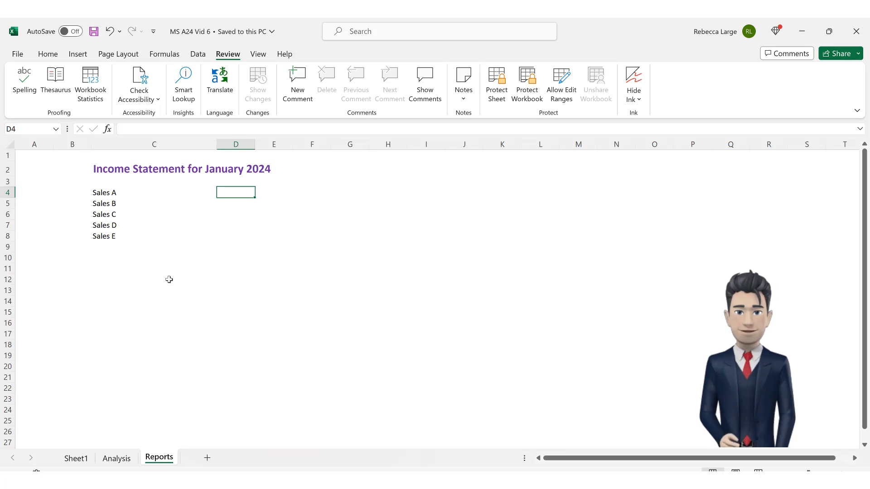
Step: Name the Analysis column cells E6:E25 on Sheet1 as AnalysisRange
{"action": "left_click", "coordinate": [76, 458]}
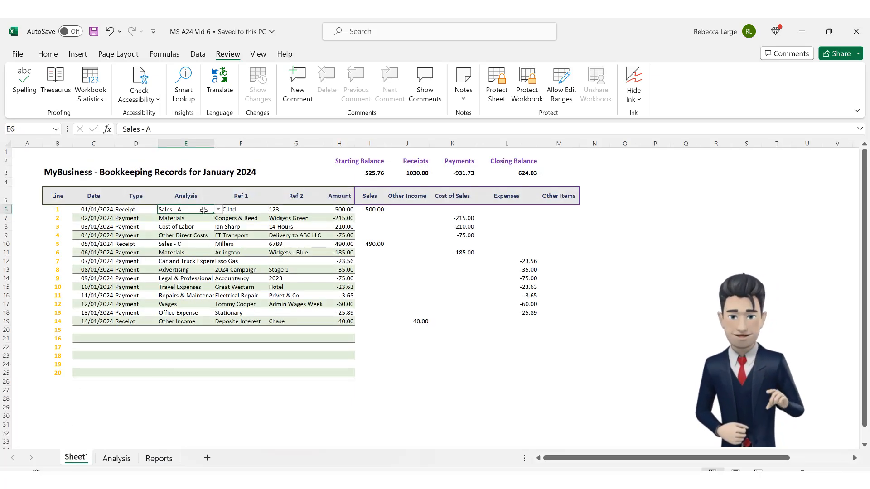
{"action": "left_click_drag", "start_coordinate": [199, 229], "coordinate": [195, 373]}
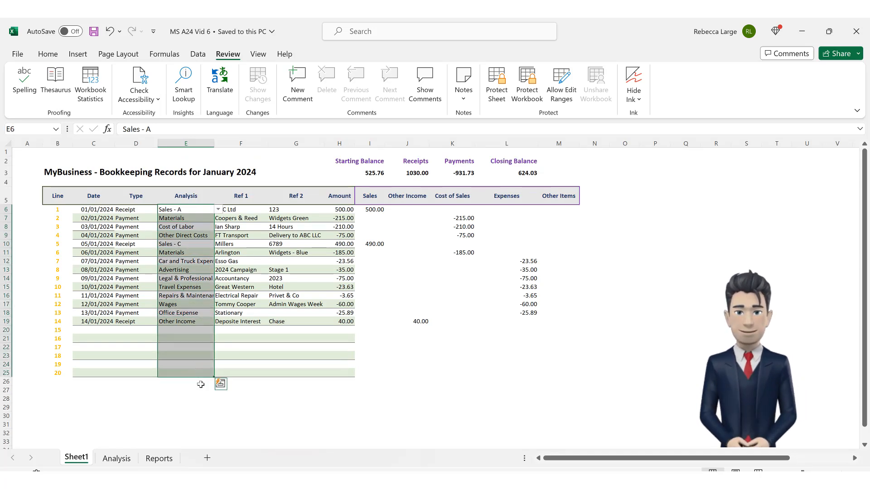
{"action": "left_click", "coordinate": [41, 130]}
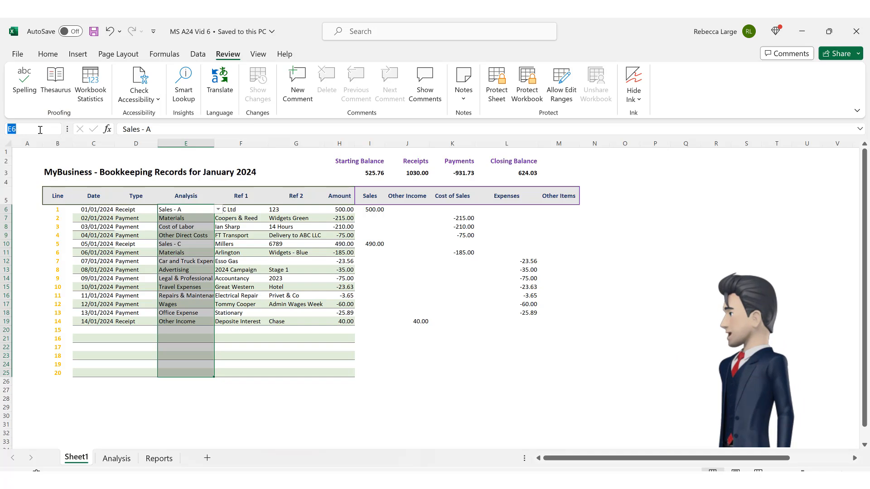
{"action": "type", "text": "AnalysisRa"}
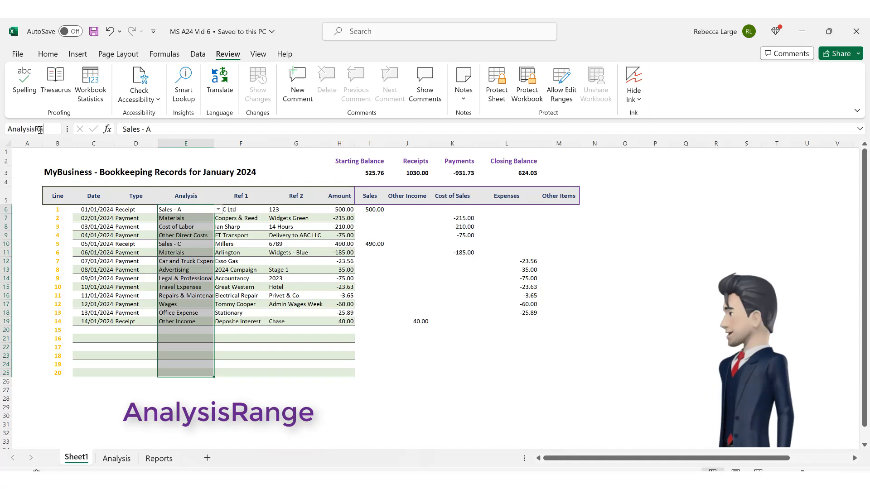
{"action": "type", "text": "nge"}
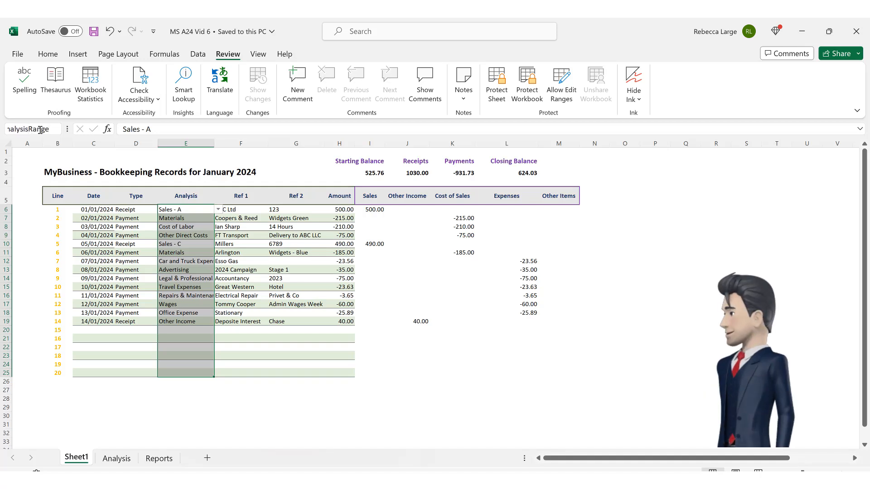
{"action": "key", "text": "Return"}
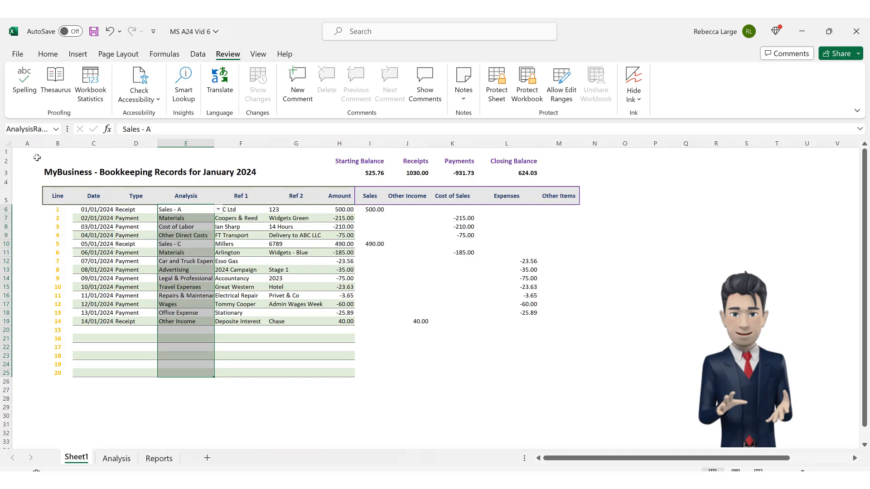
Step: Name the Amount column cells H6:H25 on Sheet1 as ValueRange
{"action": "left_click", "coordinate": [343, 211]}
{"action": "left_click_drag", "start_coordinate": [343, 214], "coordinate": [329, 372]}
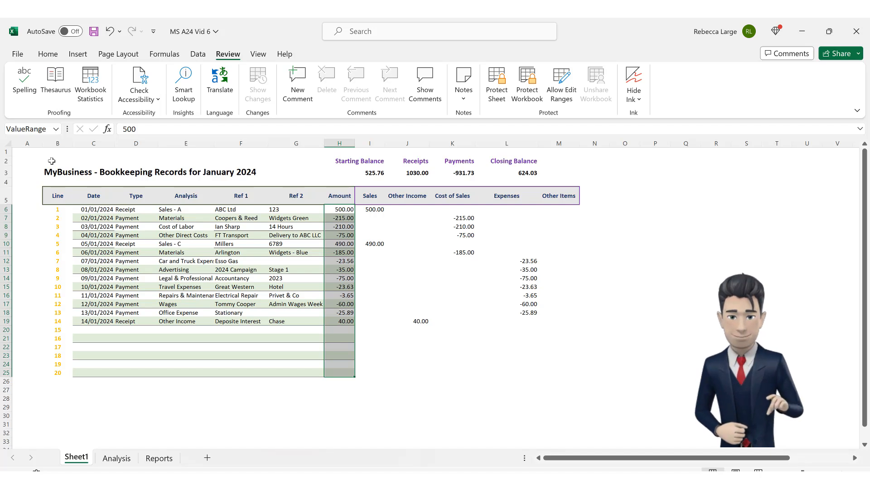
{"action": "left_click", "coordinate": [35, 160]}
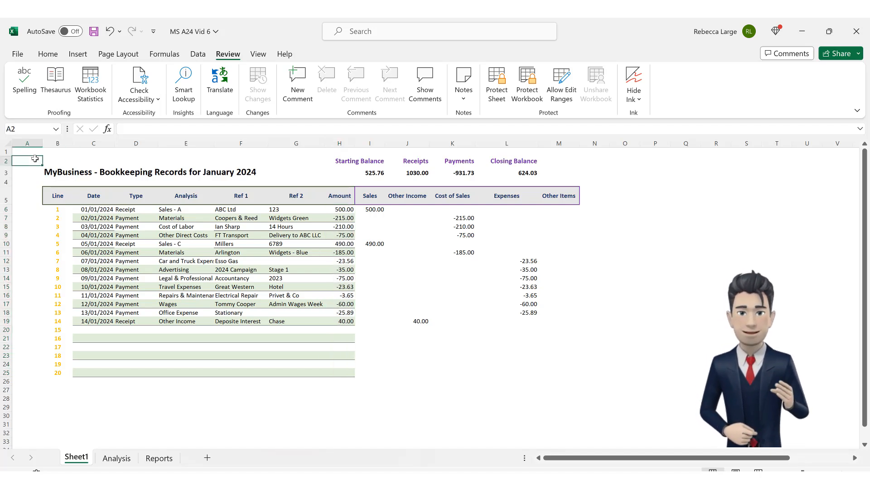
Step: Review the workbook's defined names and go to TypeRange to check which cells it covers
{"action": "left_click", "coordinate": [56, 130]}
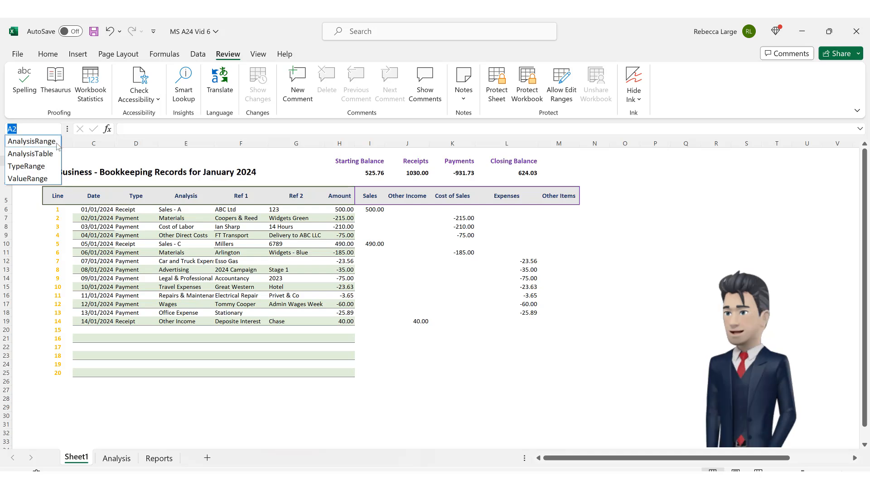
{"action": "left_click", "coordinate": [59, 170]}
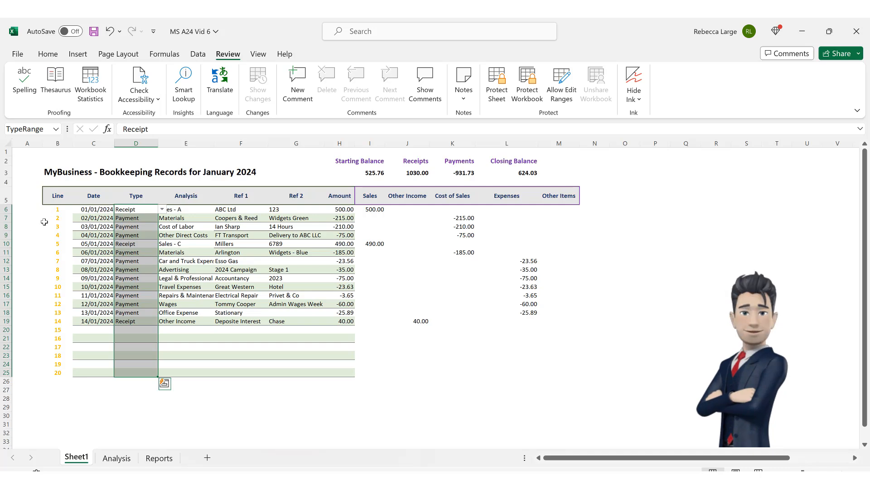
{"action": "left_click", "coordinate": [172, 400]}
Step: Enter =SUMIF(AnalysisRange,C4,ValueRange) in D4 of the Reports sheet and check the result against the records on Sheet1
{"action": "left_click", "coordinate": [160, 459]}
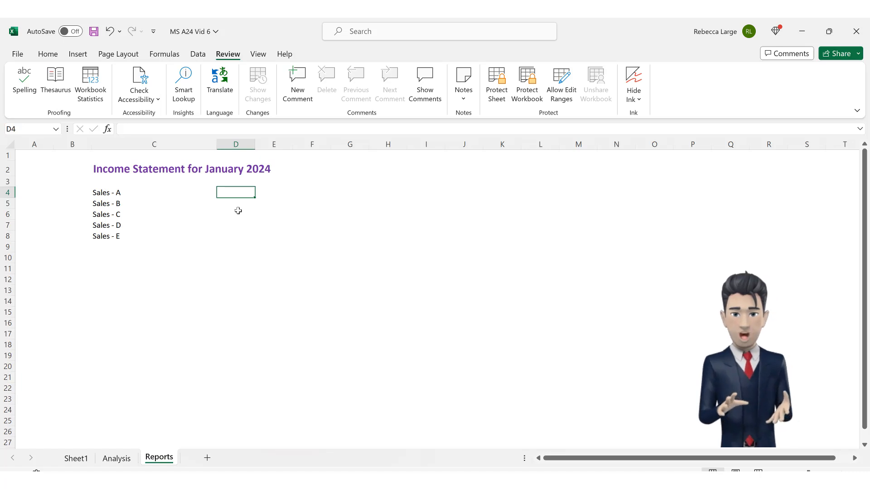
{"action": "type", "text": "=SUM"}
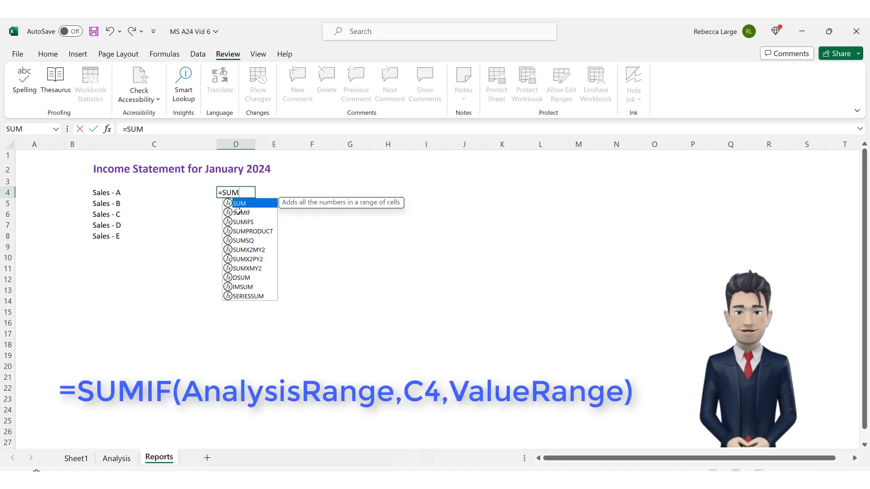
{"action": "type", "text": "IF("}
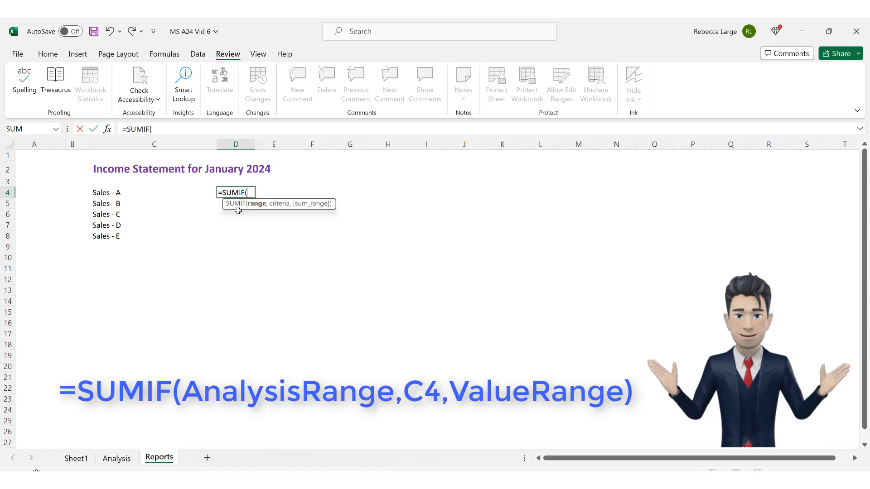
{"action": "type", "text": "ANALYS"}
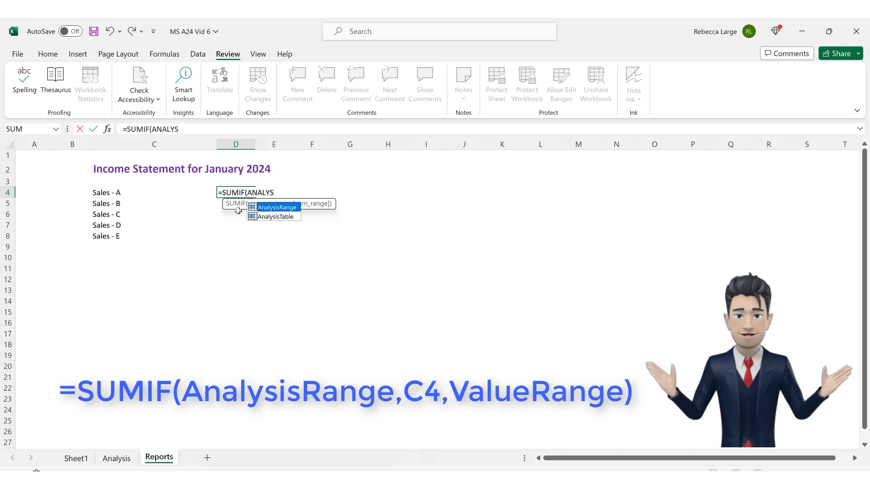
{"action": "type", "text": "ISRANGE"}
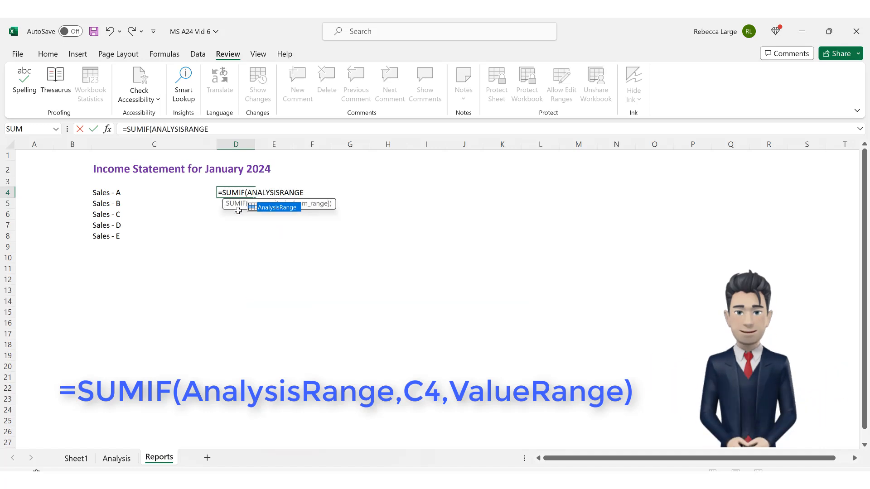
{"action": "type", "text": ",C4,VALUE"}
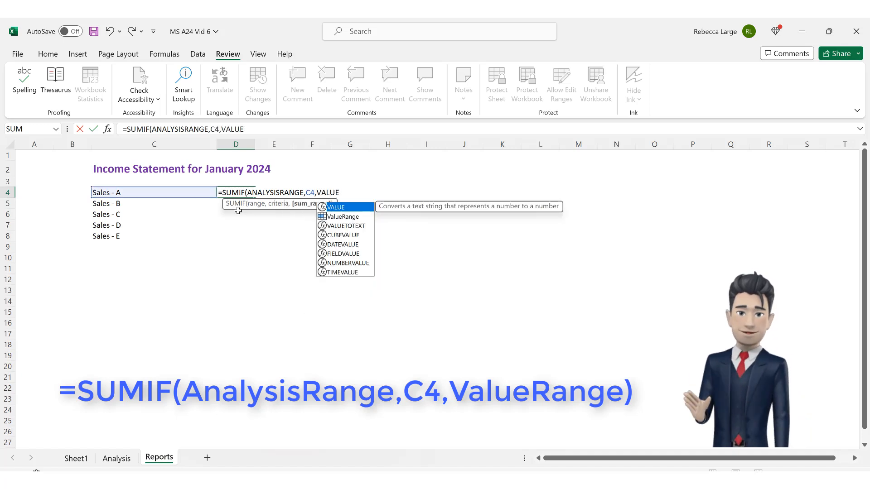
{"action": "type", "text": "RANGE)"}
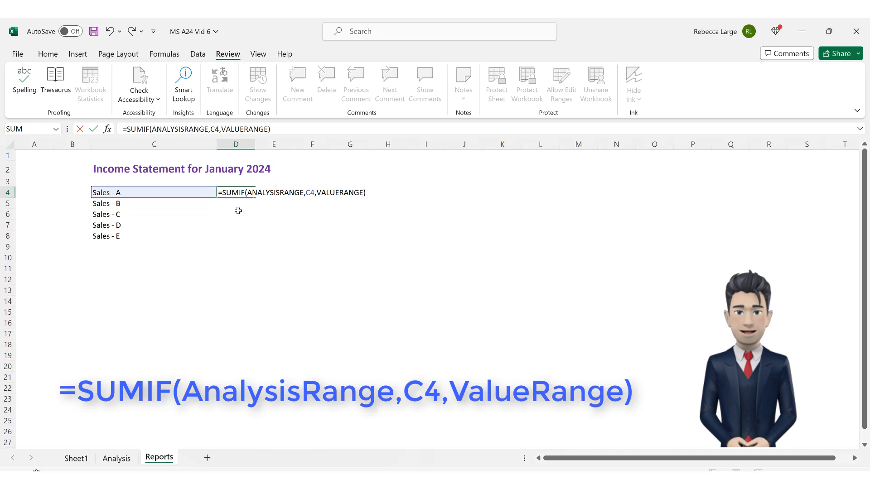
{"action": "key", "text": "Return"}
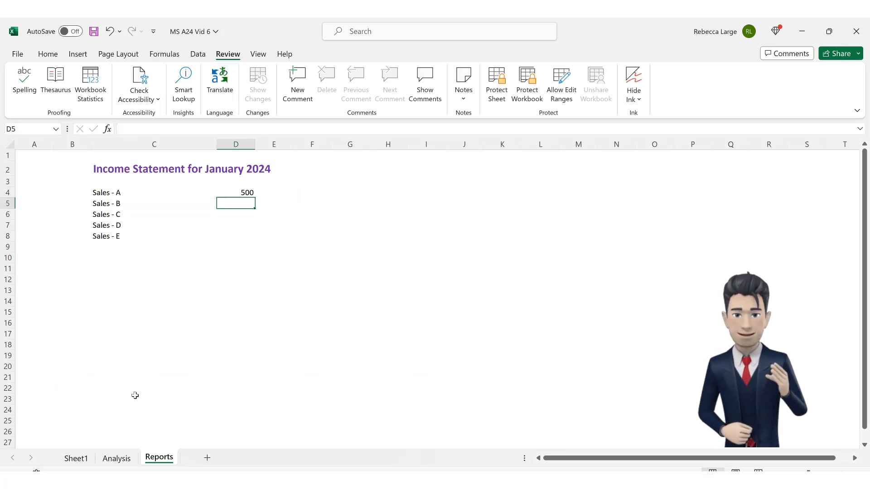
{"action": "left_click", "coordinate": [81, 458]}
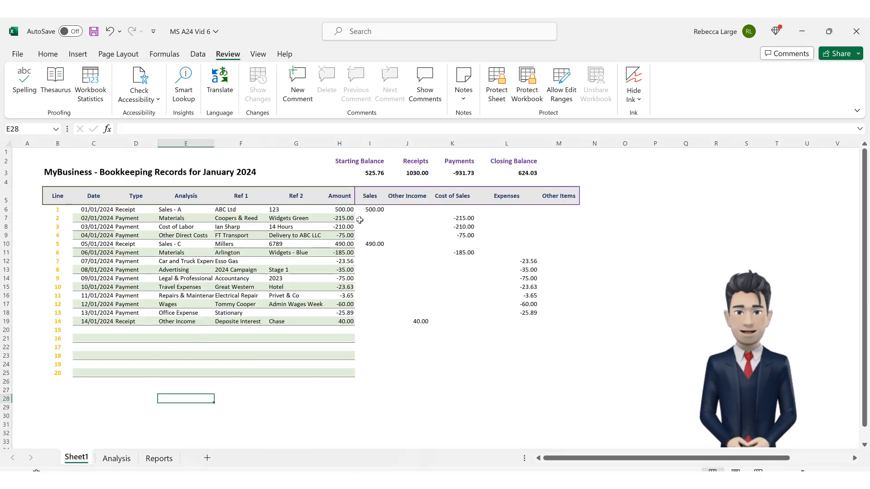
{"action": "left_click", "coordinate": [167, 459]}
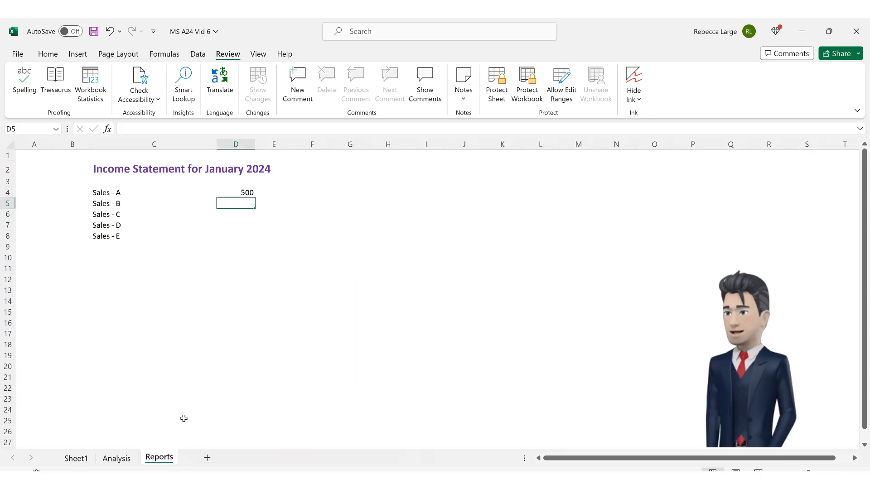
Step: Fill the SUMIF formula from D4 down to D8 so every sales category is totalled
{"action": "left_click", "coordinate": [250, 194]}
{"action": "left_click_drag", "start_coordinate": [254, 198], "coordinate": [251, 237]}
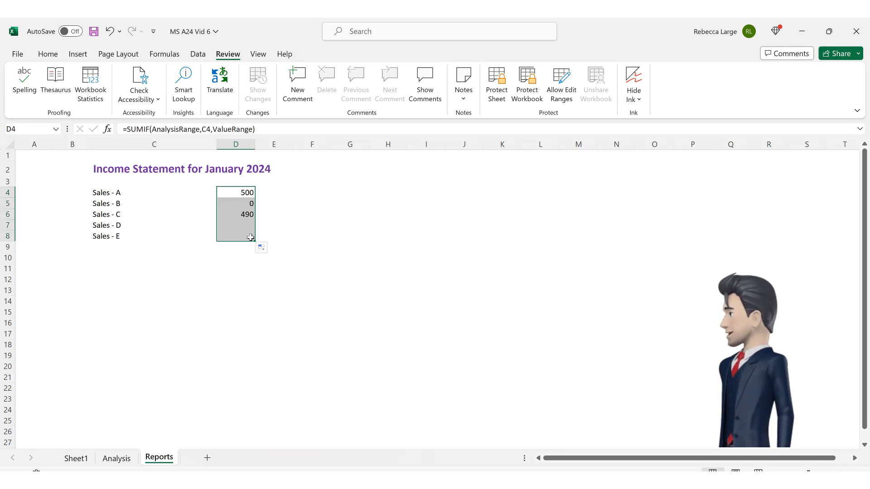
{"action": "left_click", "coordinate": [247, 262]}
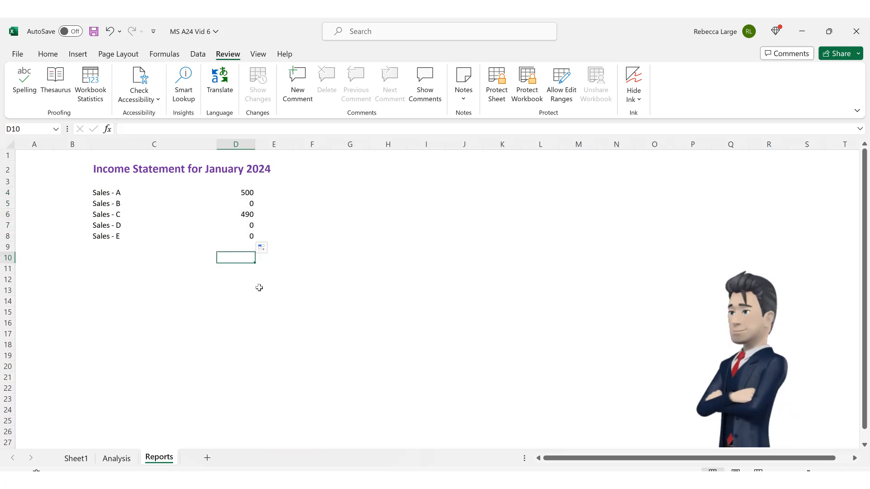
Step: Label C9 as TOTAL SALES and sum the sales amounts in D9 with =SUM(D4:D8)
{"action": "left_click", "coordinate": [169, 246]}
{"action": "type", "text": "TOTAL SALES"}
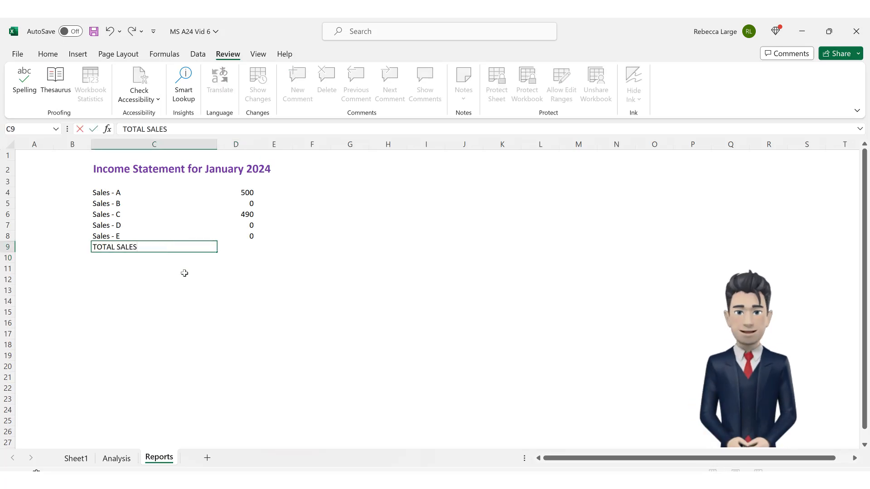
{"action": "key", "text": "Tab"}
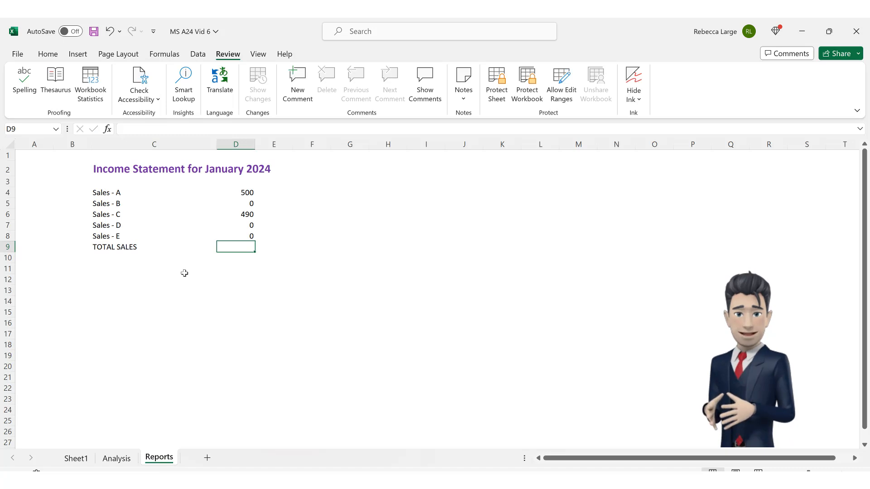
{"action": "left_click", "coordinate": [49, 56]}
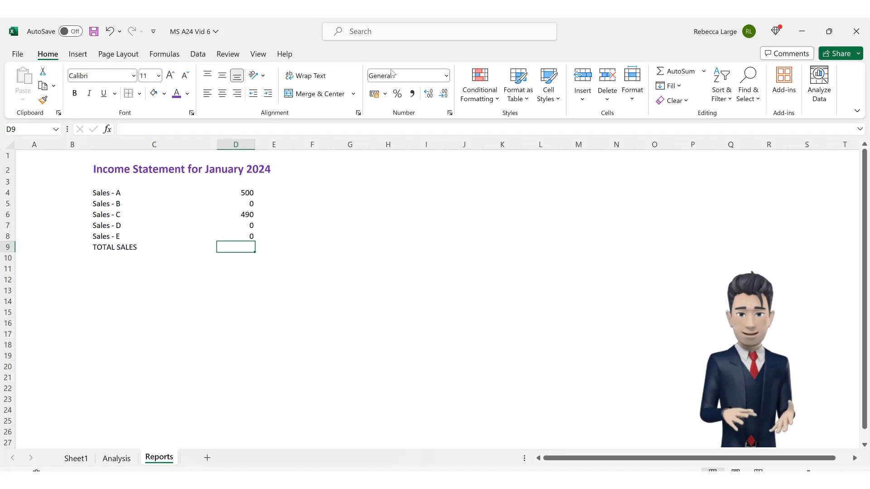
{"action": "left_click", "coordinate": [681, 71]}
{"action": "left_click", "coordinate": [682, 72]}
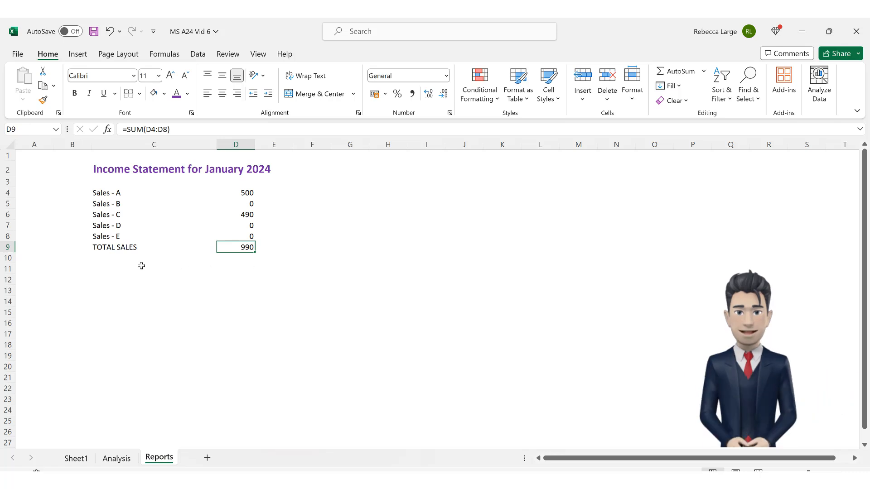
Step: Link C11 on the Reports sheet to the Materials category with the formula =Analysis!C40
{"action": "left_click", "coordinate": [112, 267]}
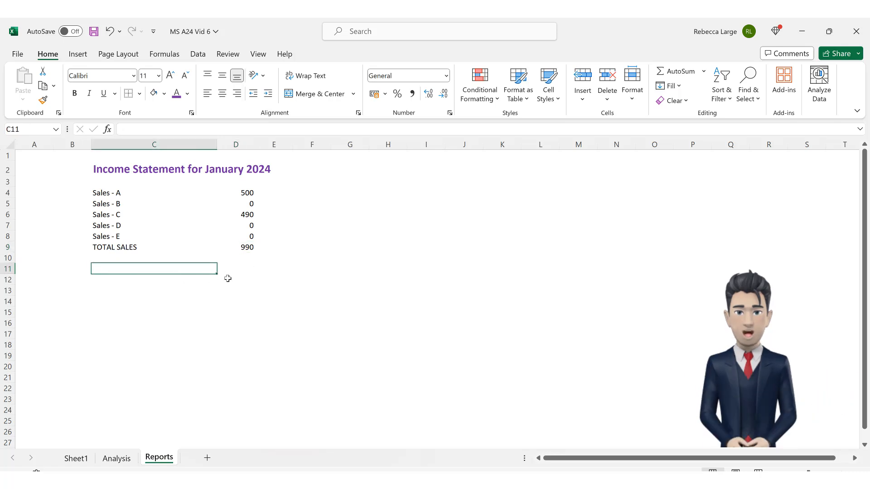
{"action": "type", "text": "="}
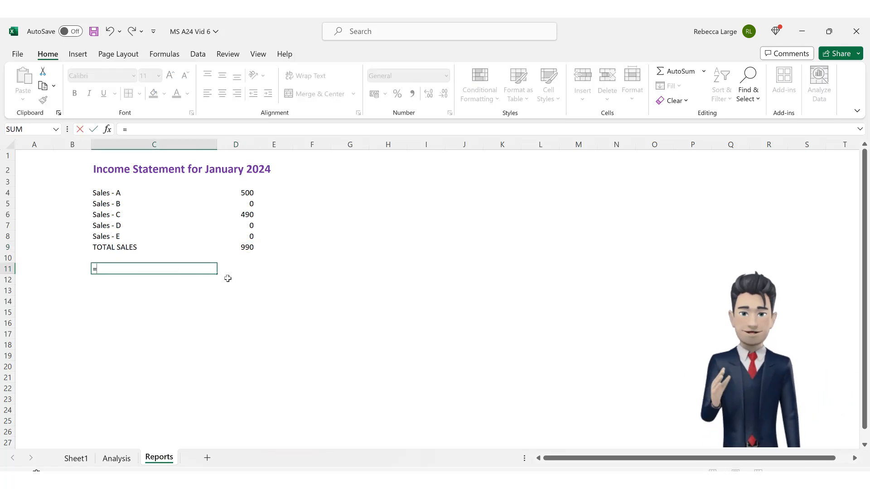
{"action": "left_click", "coordinate": [117, 459]}
{"action": "scroll", "coordinate": [103, 371], "scroll_direction": "down", "scroll_amount": 6}
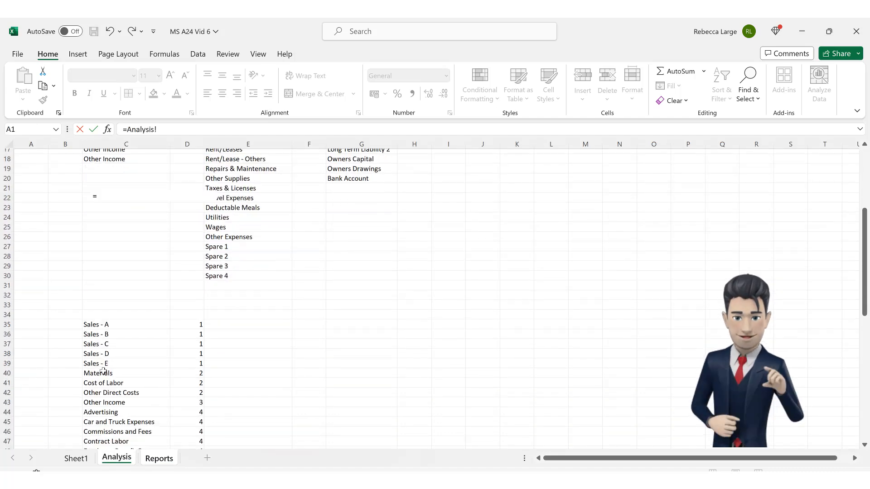
{"action": "left_click", "coordinate": [104, 360]}
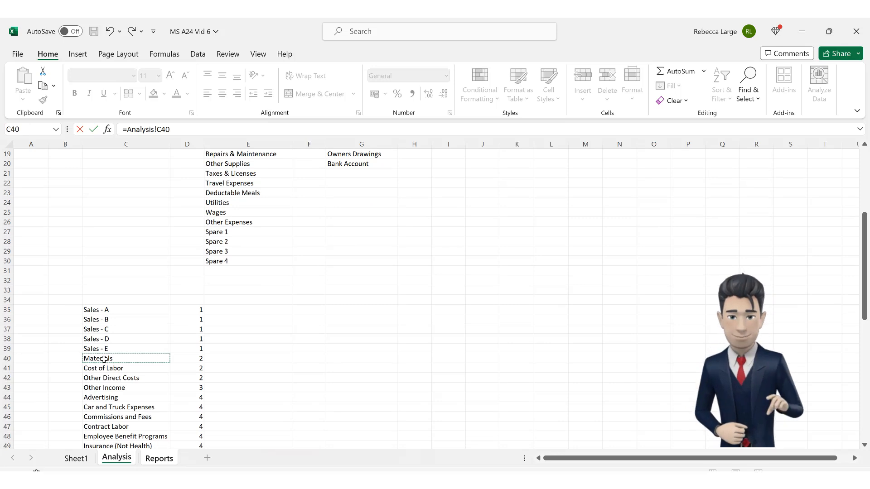
{"action": "key", "text": "Return"}
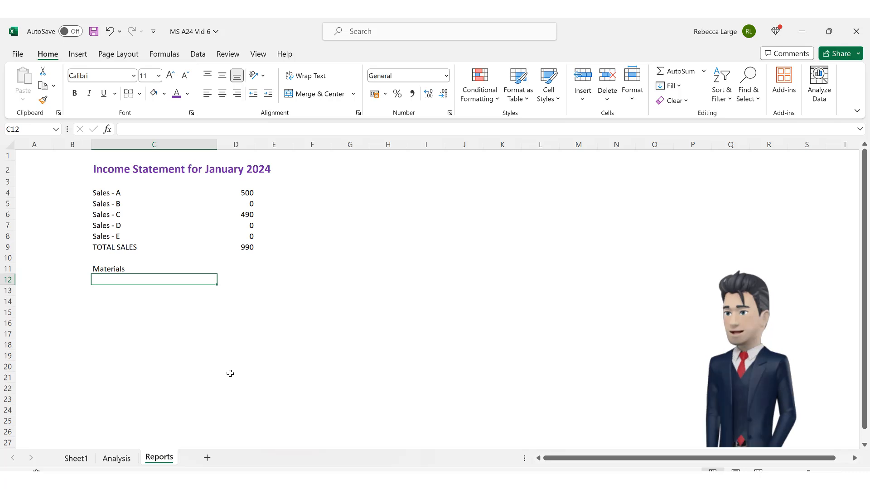
Step: Fill the category link from C11 down to C13 to list the remaining cost of sales categories
{"action": "left_click", "coordinate": [132, 269]}
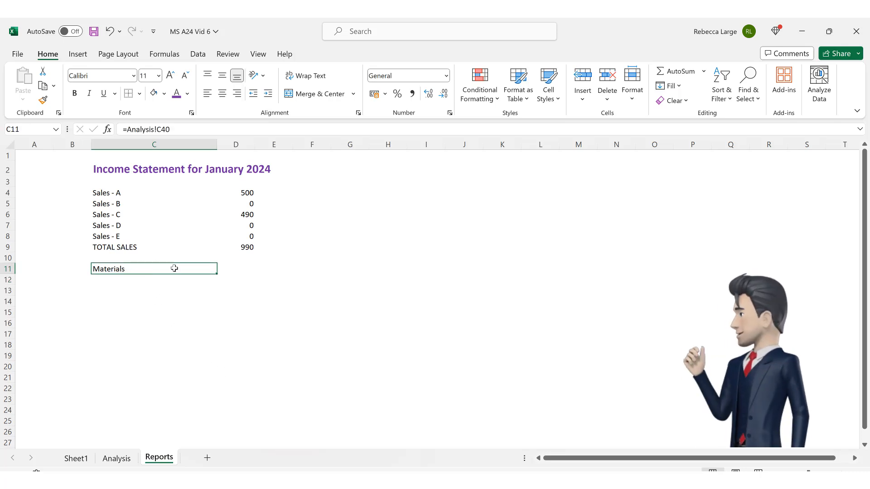
{"action": "left_click_drag", "start_coordinate": [216, 278], "coordinate": [215, 293]}
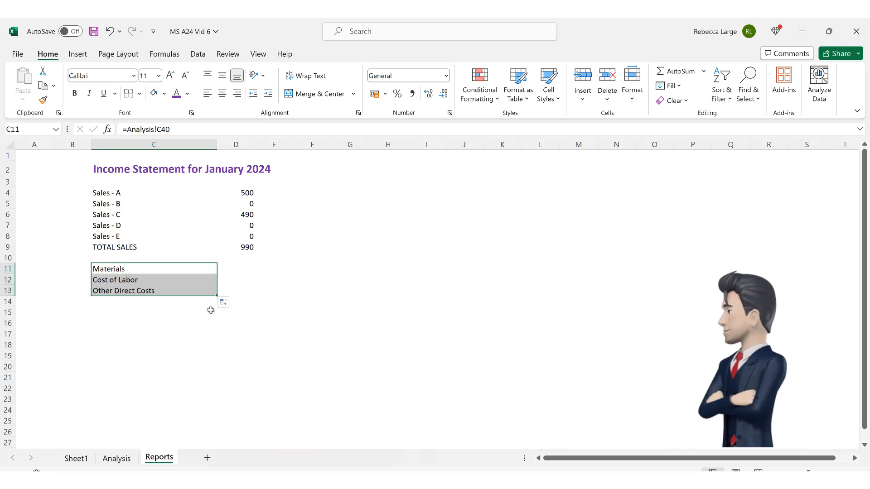
{"action": "left_click", "coordinate": [210, 310]}
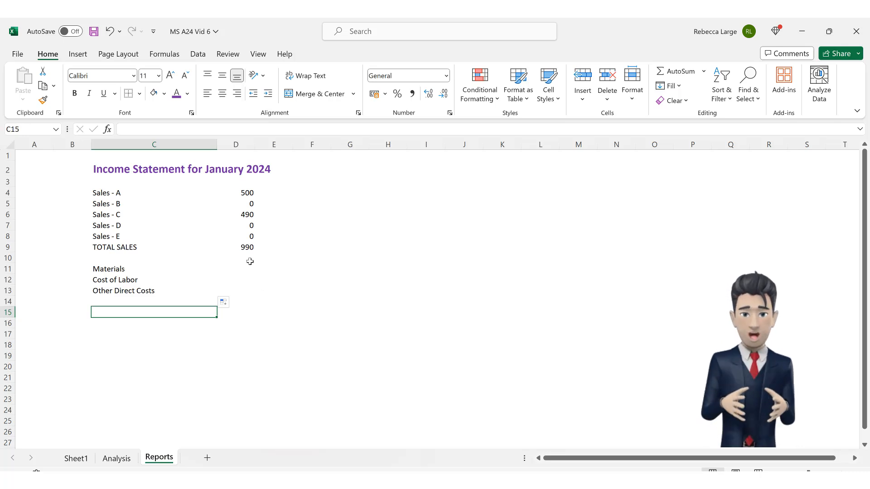
Step: Copy the SUMIF formula from D4 to D11 and fill it down to D13 for the cost of sales categories
{"action": "left_click", "coordinate": [253, 192]}
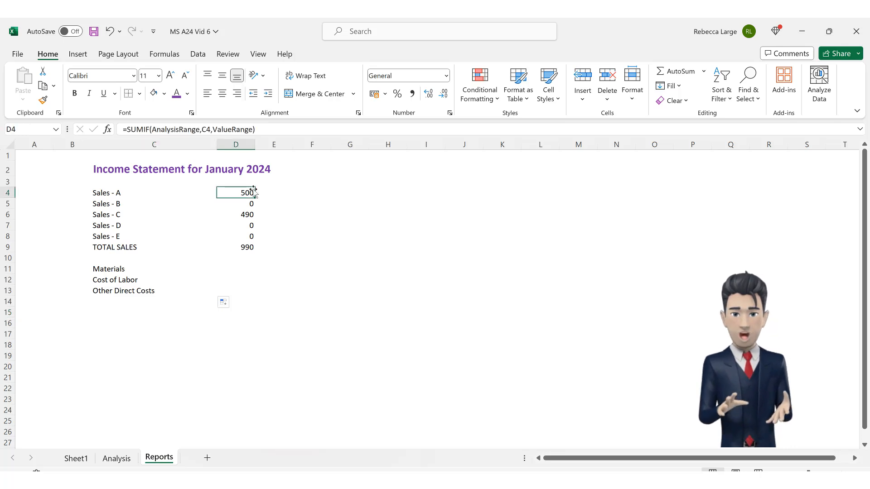
{"action": "key", "text": "ctrl+c"}
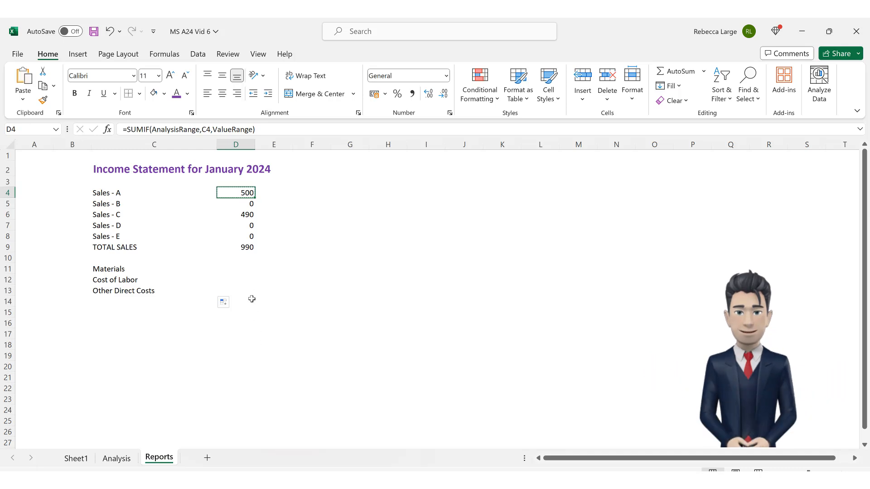
{"action": "left_click", "coordinate": [248, 269]}
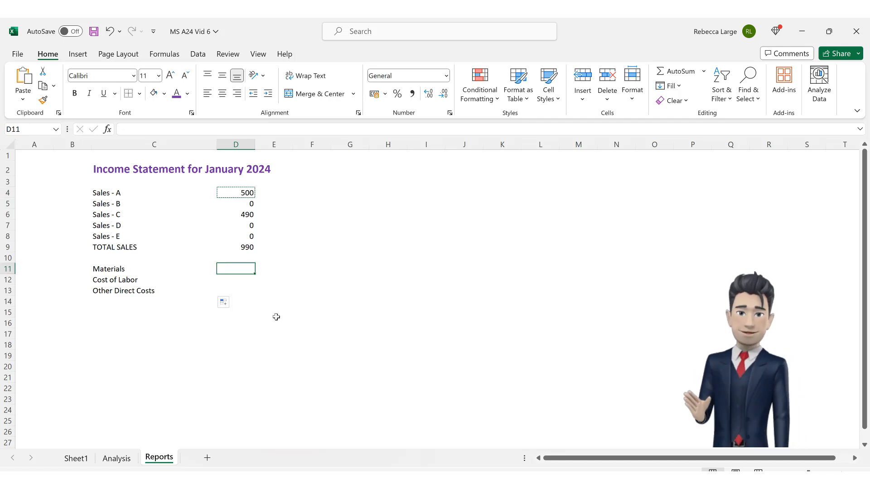
{"action": "key", "text": "ctrl+v"}
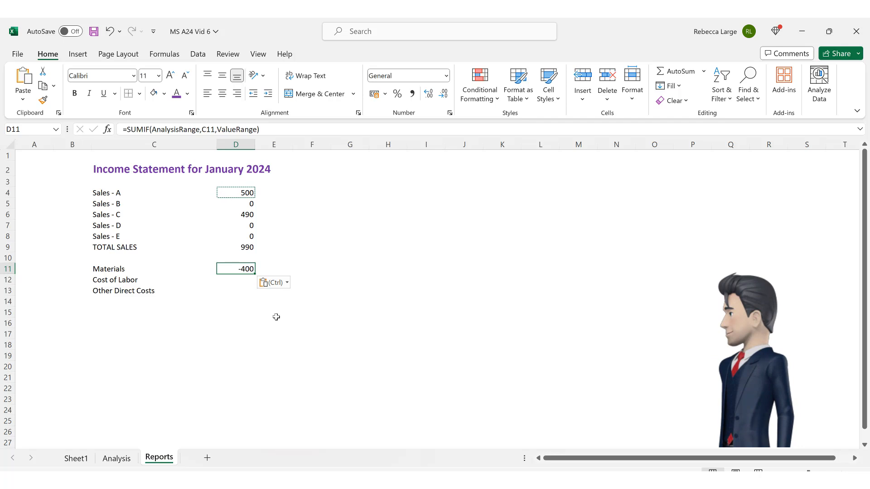
{"action": "key", "text": "Down"}
{"action": "key", "text": "Escape"}
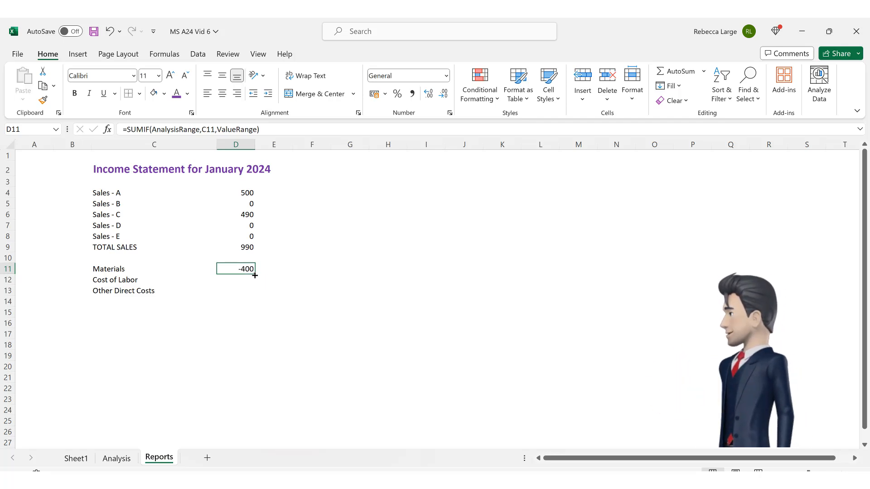
{"action": "left_click_drag", "start_coordinate": [254, 272], "coordinate": [251, 293]}
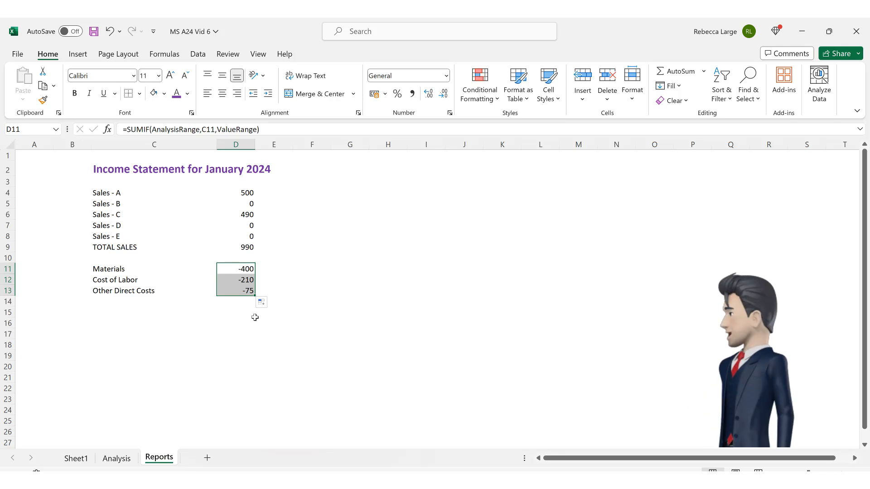
{"action": "left_click", "coordinate": [255, 318]}
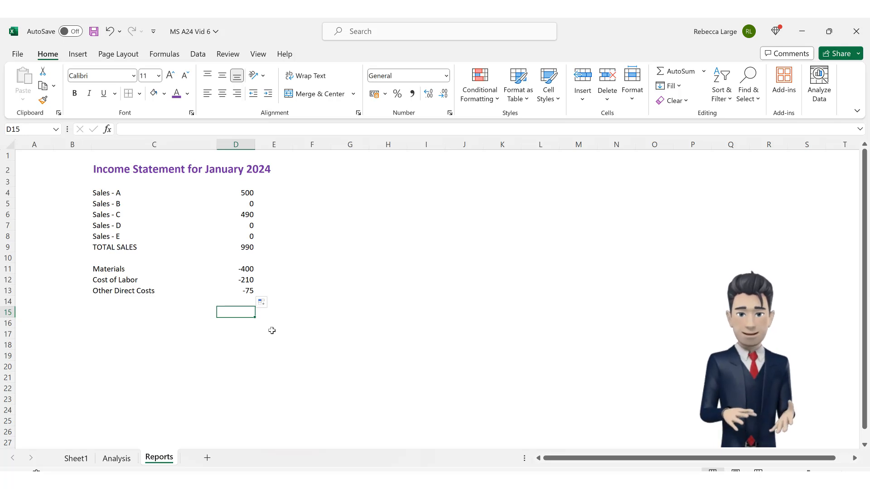
Step: Label C14 as TOTAL COST OF SALES and sum the cost amounts in D14 with =SUM(D11:D13)
{"action": "left_click", "coordinate": [128, 301]}
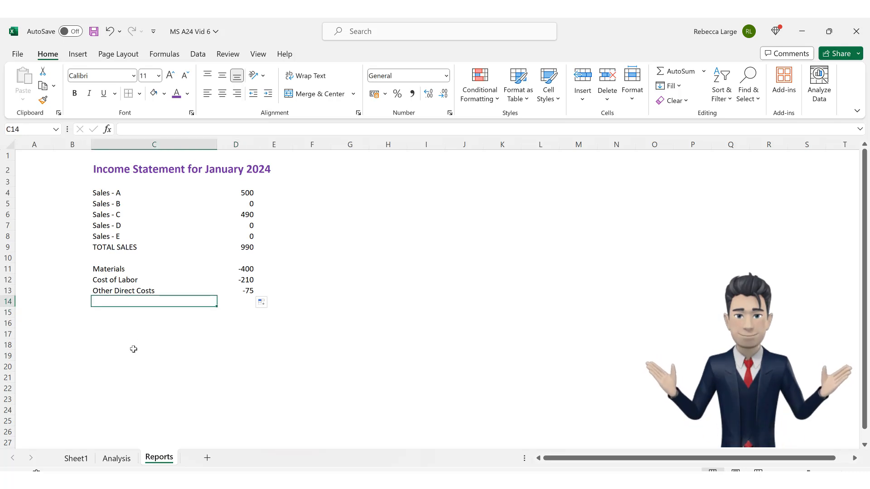
{"action": "type", "text": "TOTAL COST OF SALES"}
{"action": "key", "text": "Tab"}
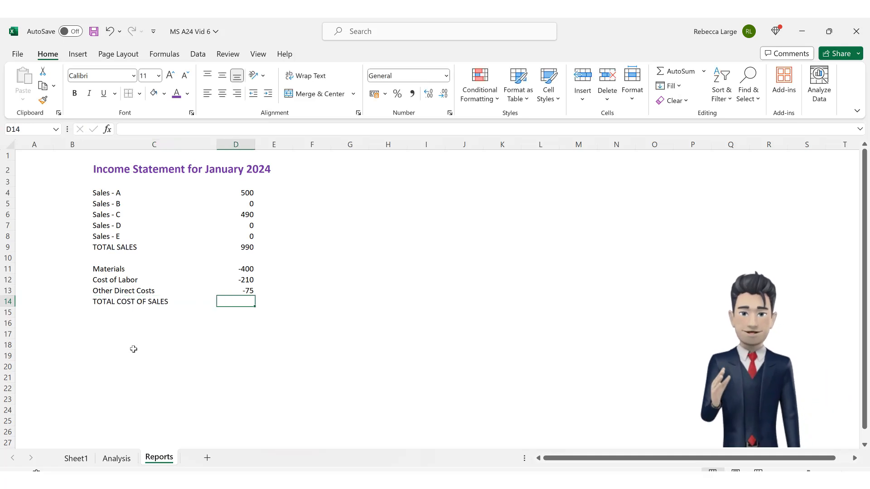
{"action": "left_click", "coordinate": [660, 72]}
{"action": "left_click", "coordinate": [659, 73]}
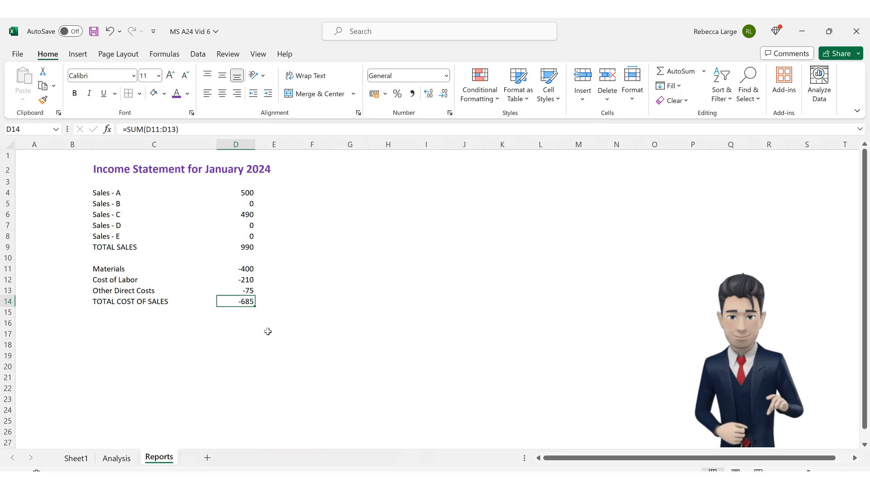
{"action": "left_click", "coordinate": [138, 325]}
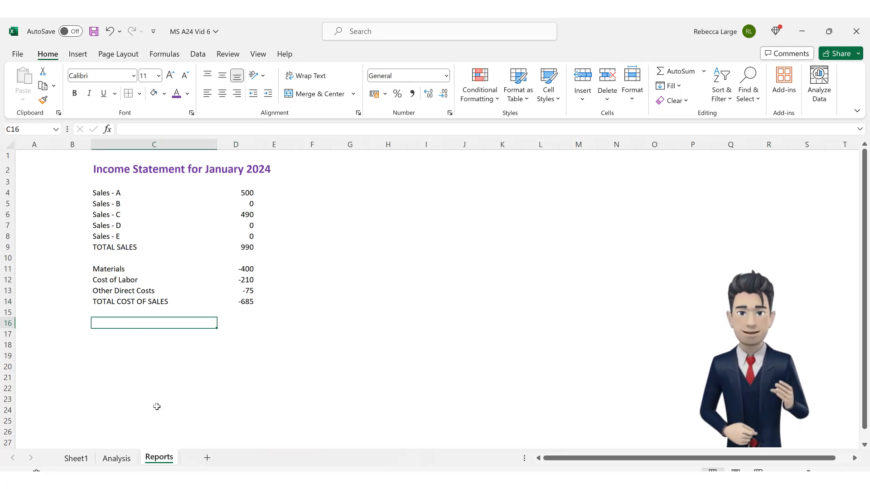
Step: Label C16 as GROSS PROFIT and calculate it in D16 with the formula +D9+D14
{"action": "type", "text": "GROSS PROFIT"}
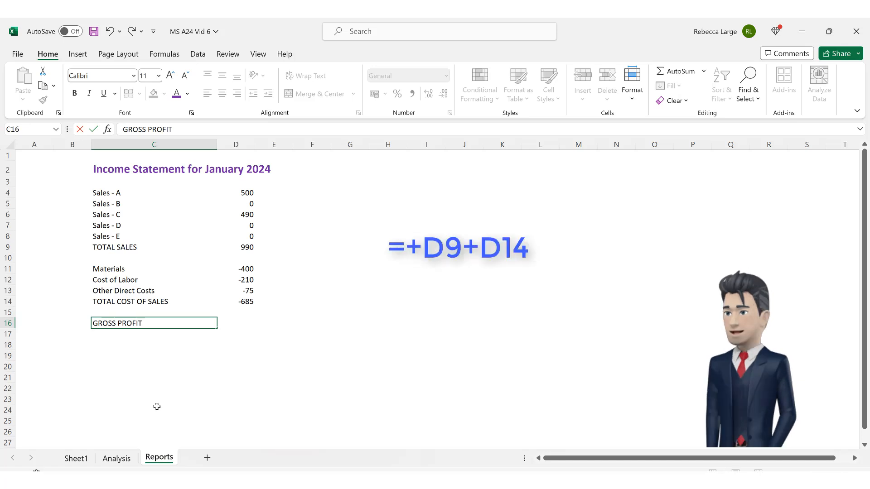
{"action": "key", "text": "Tab"}
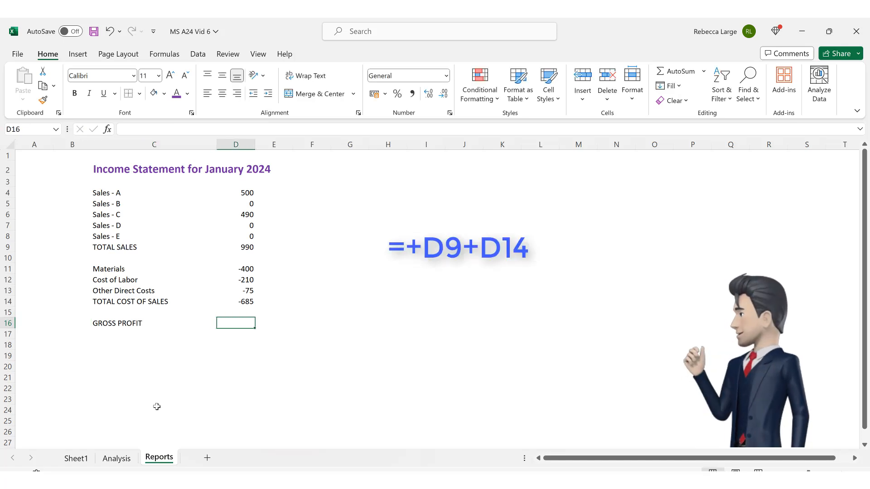
{"action": "type", "text": "+D9"}
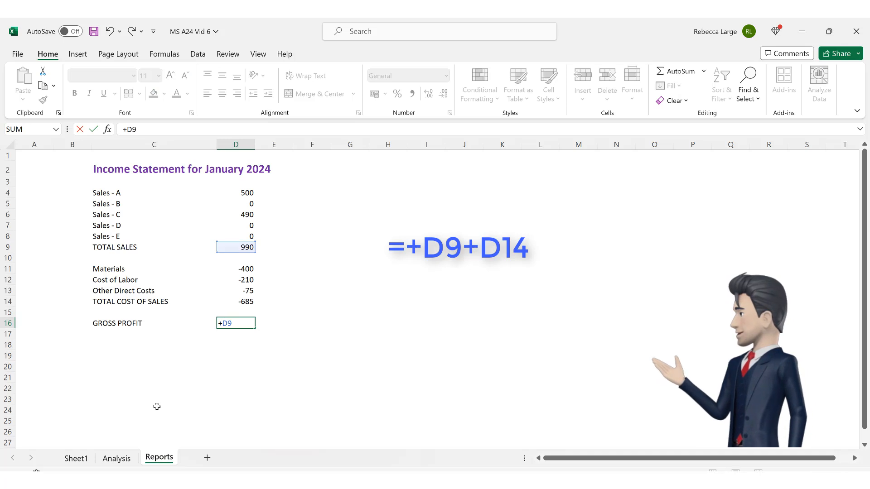
{"action": "type", "text": "+d14"}
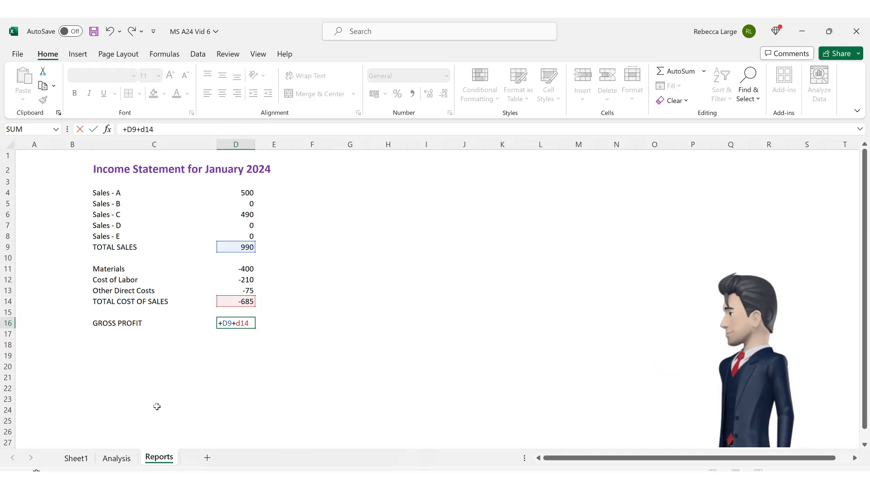
{"action": "key", "text": "Return"}
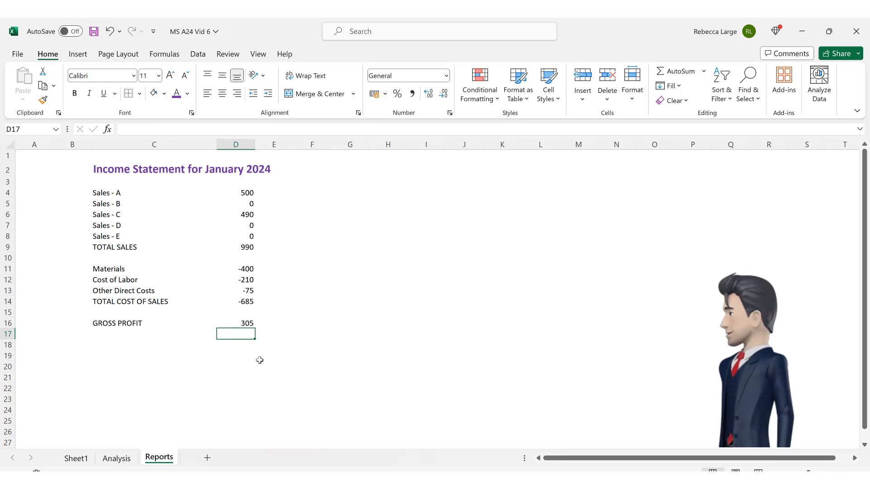
Step: Calculate the gross profit margin in E16 with the formula +D16/D9 and format it as a percentage
{"action": "left_click", "coordinate": [278, 323]}
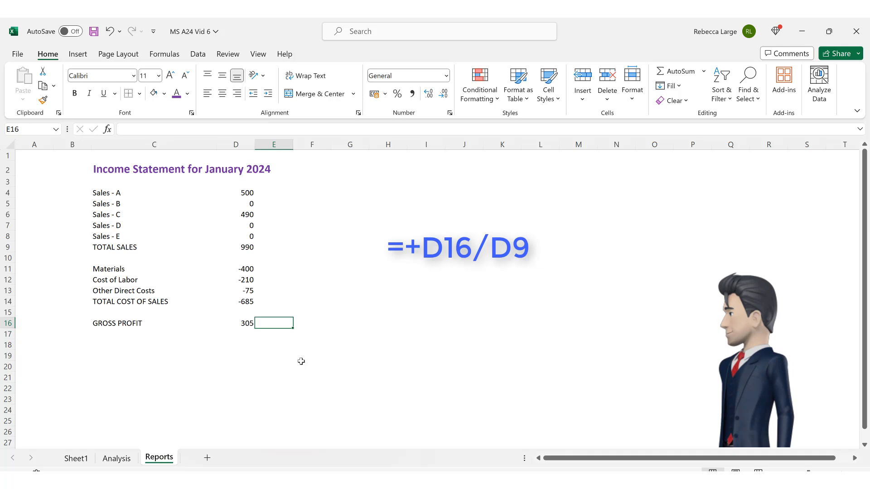
{"action": "type", "text": "+D16/D"}
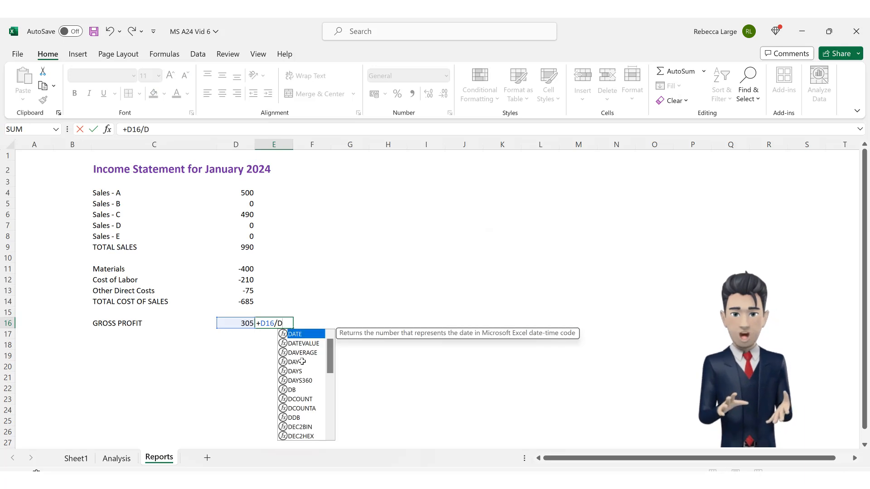
{"action": "type", "text": "9"}
{"action": "key", "text": "Return"}
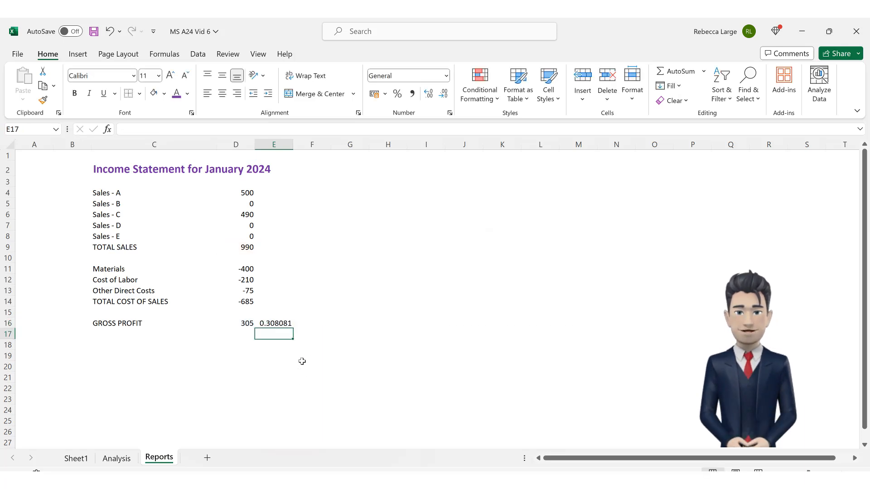
{"action": "key", "text": "Up"}
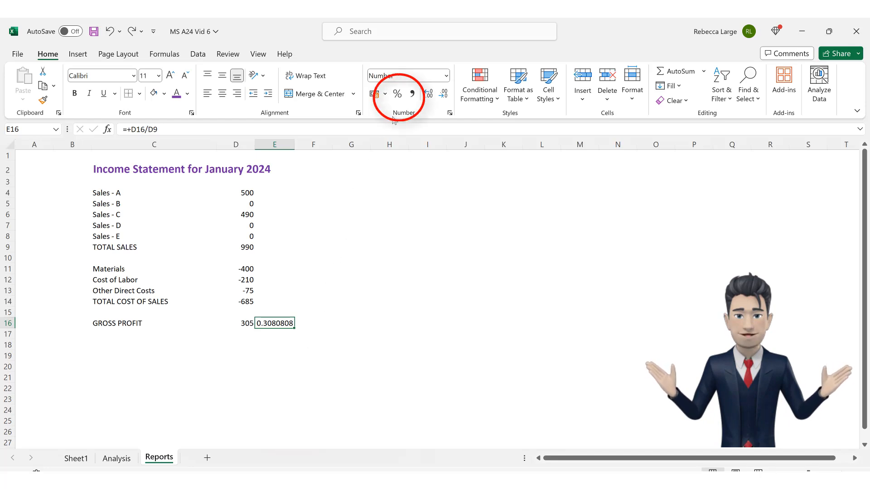
{"action": "left_click", "coordinate": [398, 94]}
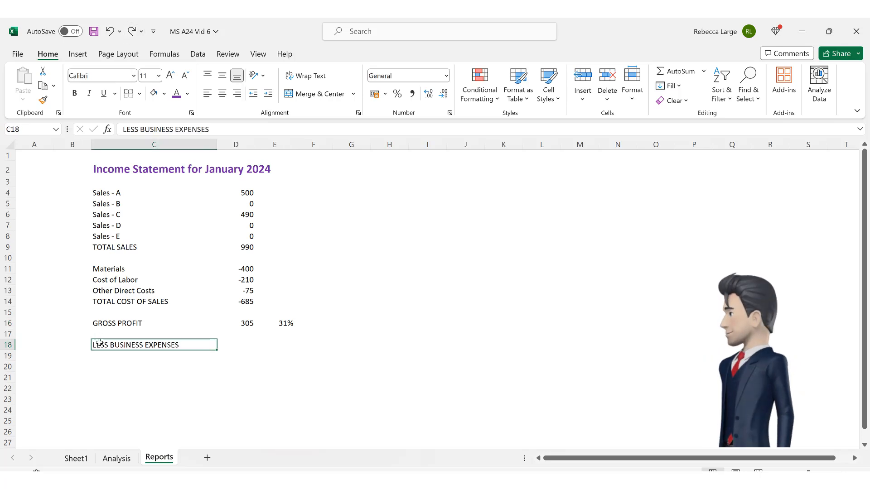
Step: Link C19 on the Reports sheet to the Advertising category with the formula =Analysis!C44
{"action": "left_click", "coordinate": [101, 357]}
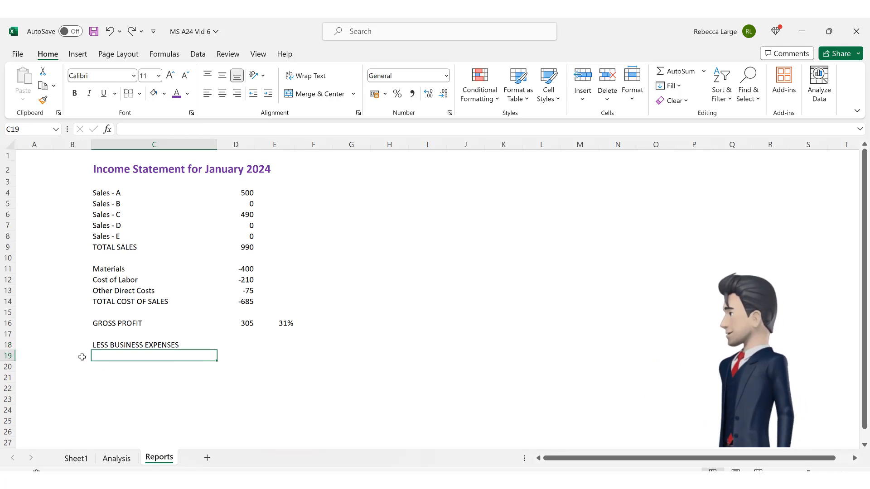
{"action": "type", "text": "="}
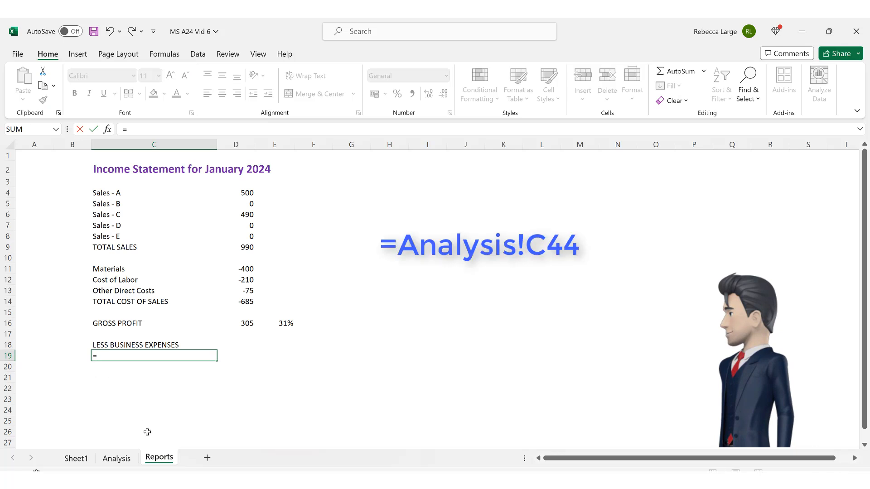
{"action": "left_click", "coordinate": [132, 460]}
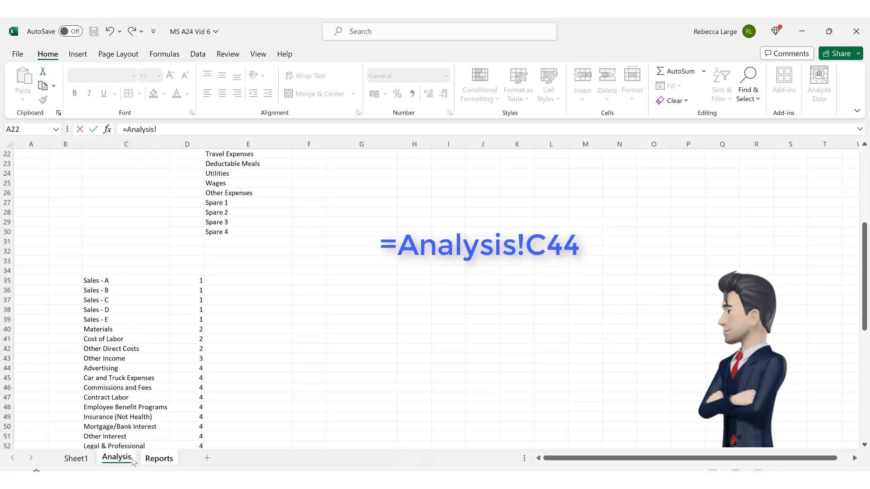
{"action": "left_click", "coordinate": [122, 368]}
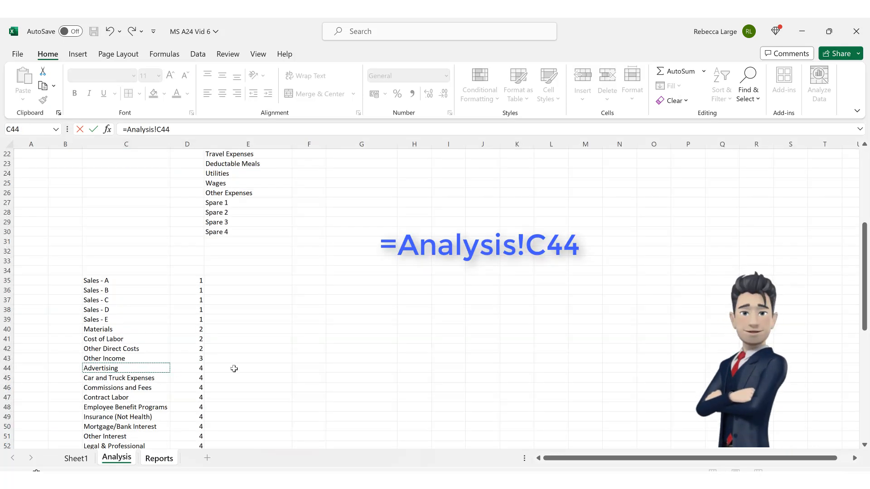
{"action": "key", "text": "Return"}
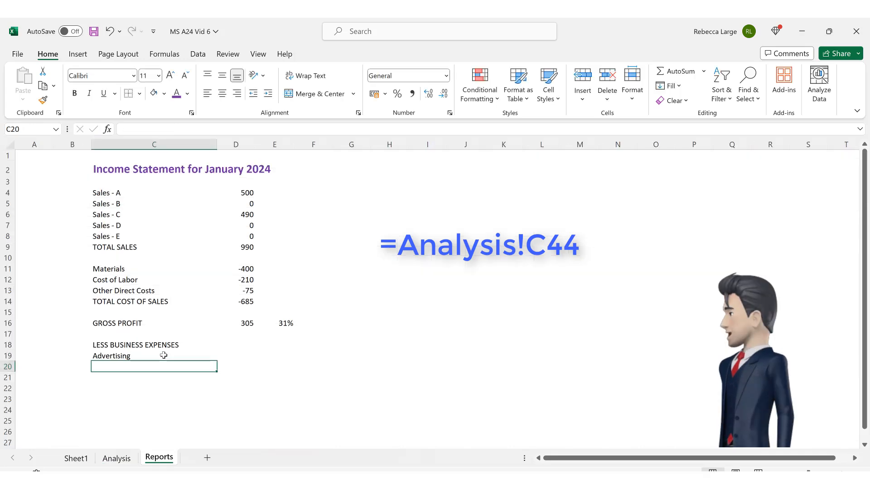
Step: Fill the category link from C19 down to C43 to list the remaining business expense categories through Spare 4
{"action": "left_click", "coordinate": [163, 356]}
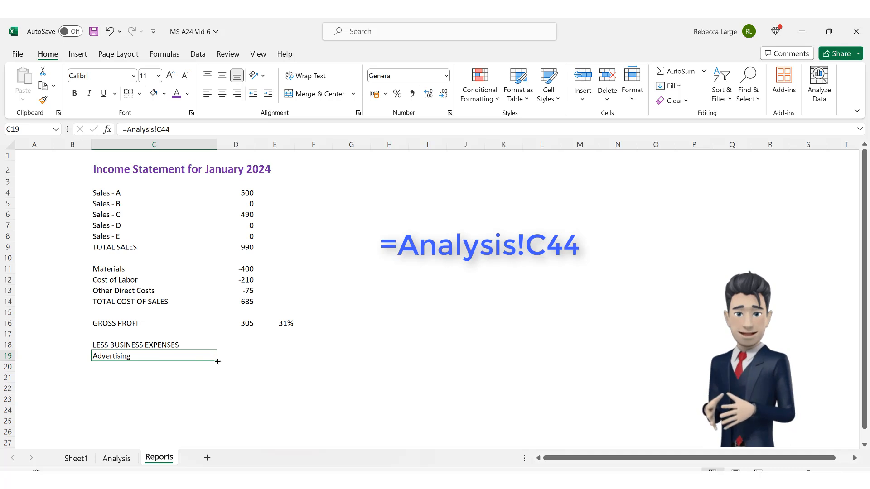
{"action": "mouse_move", "coordinate": [216, 359]}
{"action": "left_mouse_down"}
{"action": "mouse_move", "coordinate": [208, 421]}
{"action": "mouse_move", "coordinate": [216, 461]}
{"action": "mouse_move", "coordinate": [211, 356]}
{"action": "left_mouse_up"}
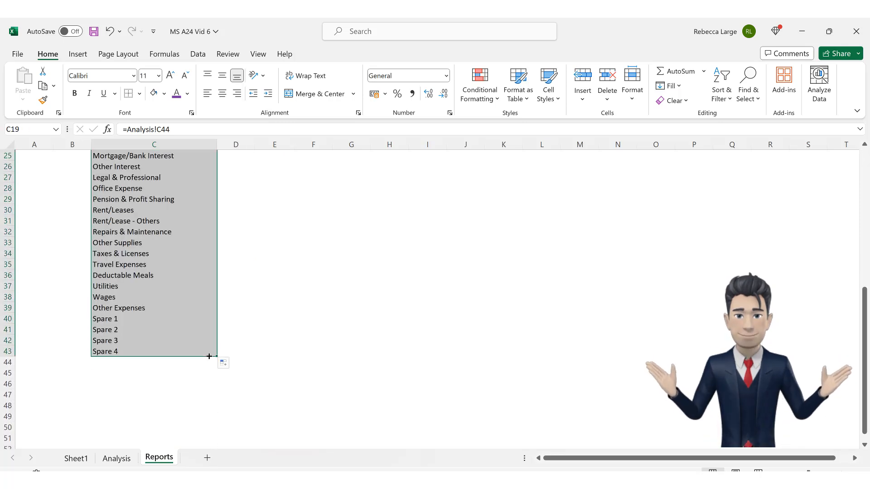
{"action": "left_click", "coordinate": [243, 353]}
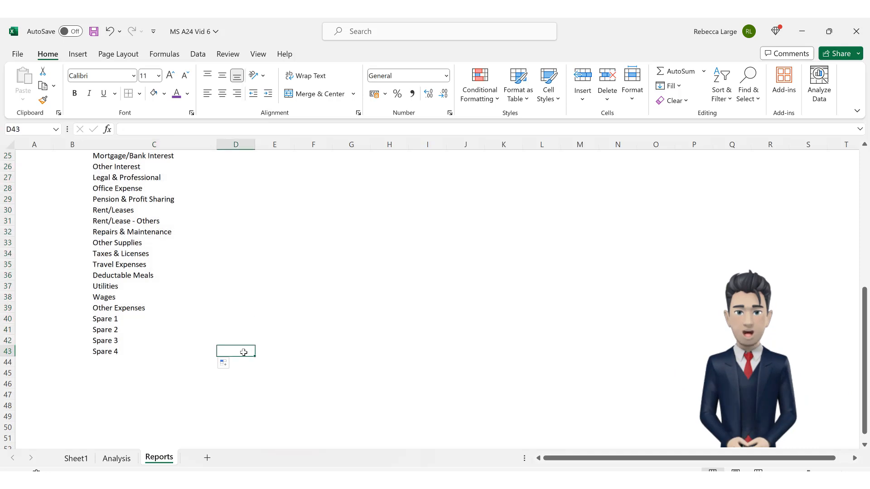
Step: Copy the SUMIF formula from D4 to D19 and fill it down to D43 for the business expense categories
{"action": "scroll", "coordinate": [244, 352], "scroll_direction": "up", "scroll_amount": 8}
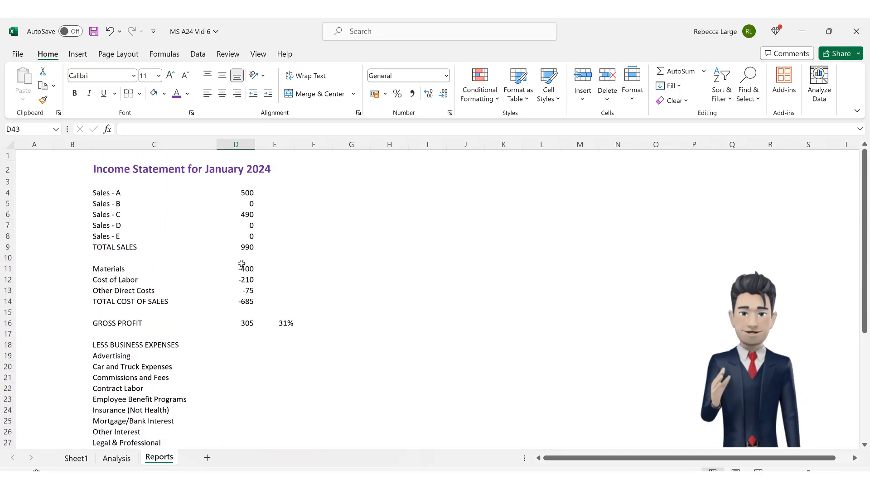
{"action": "left_click", "coordinate": [249, 192]}
{"action": "key", "text": "ctrl+c"}
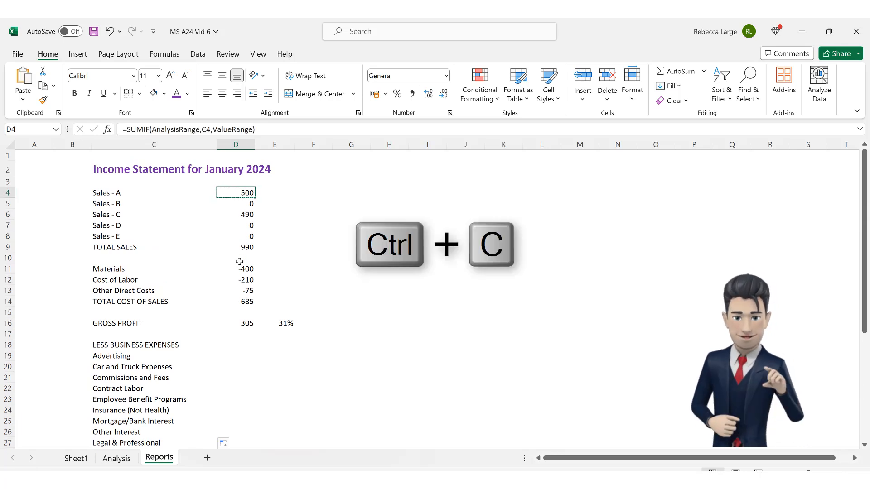
{"action": "left_click", "coordinate": [242, 356]}
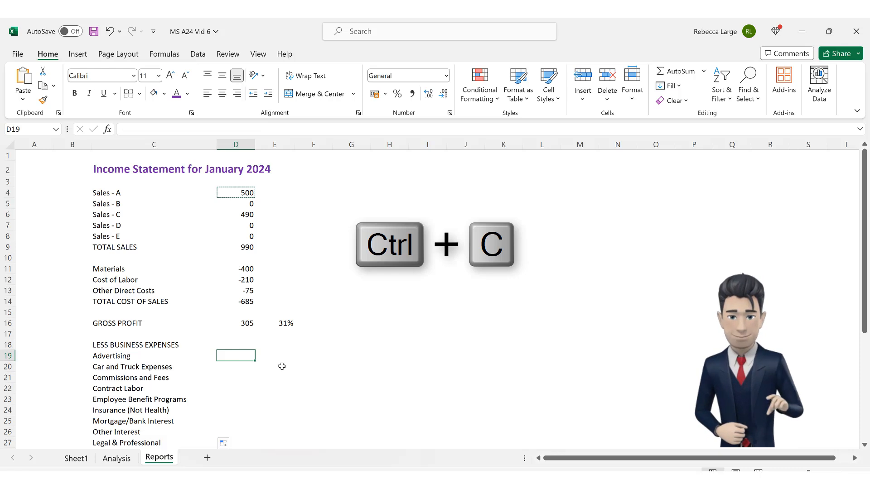
{"action": "key", "text": "ctrl+v"}
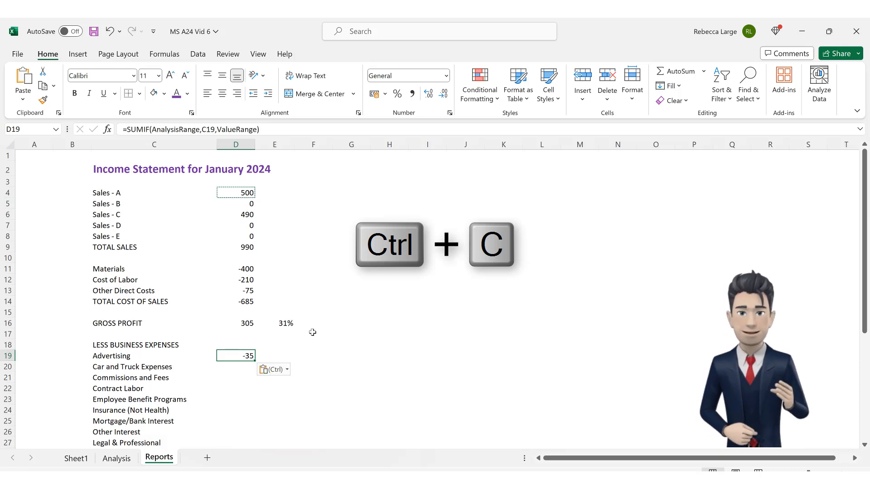
{"action": "left_click", "coordinate": [315, 347]}
{"action": "left_click", "coordinate": [247, 355]}
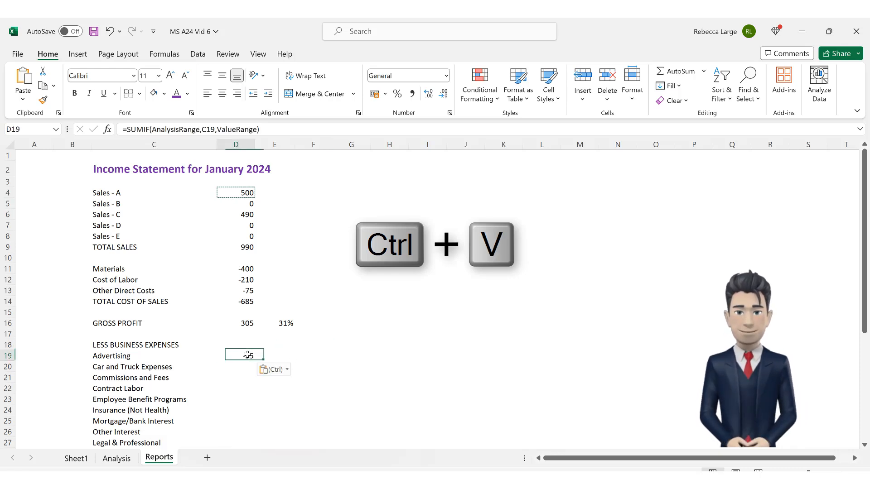
{"action": "left_click_drag", "start_coordinate": [254, 363], "coordinate": [241, 432]}
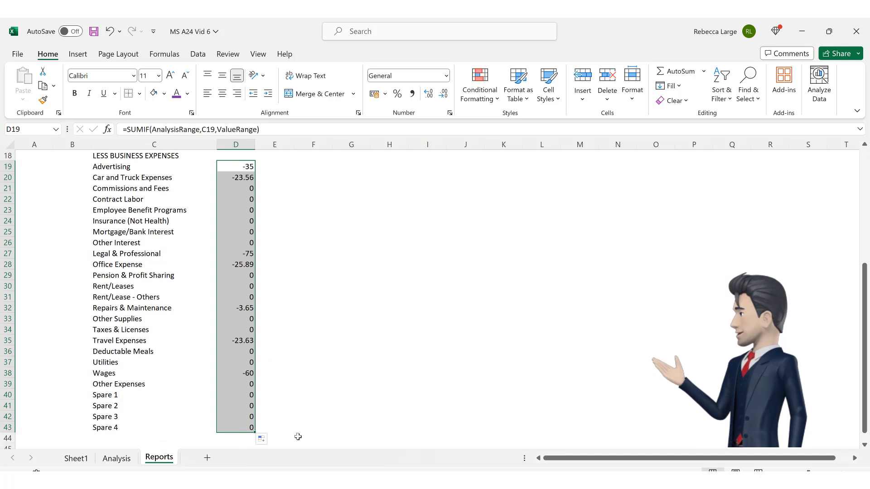
{"action": "left_click", "coordinate": [300, 437]}
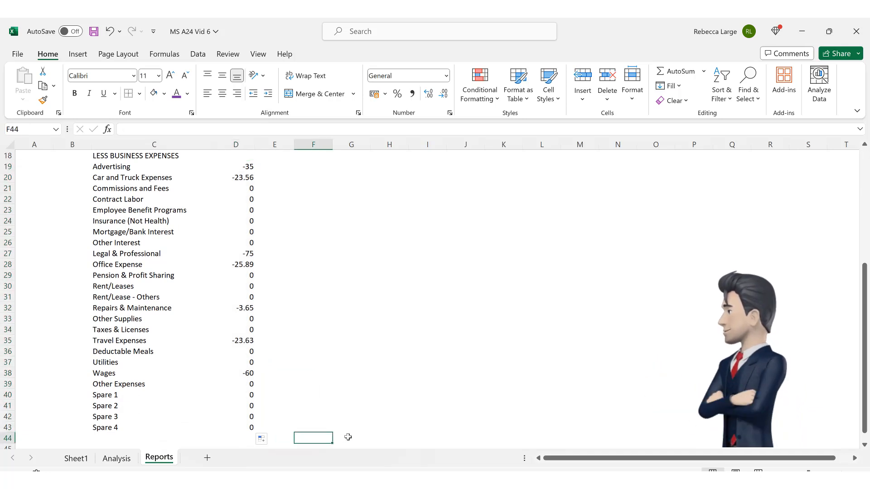
Step: Link C44 on the Reports sheet to the Other Income category on the Analysis sheet
{"action": "left_click", "coordinate": [115, 436]}
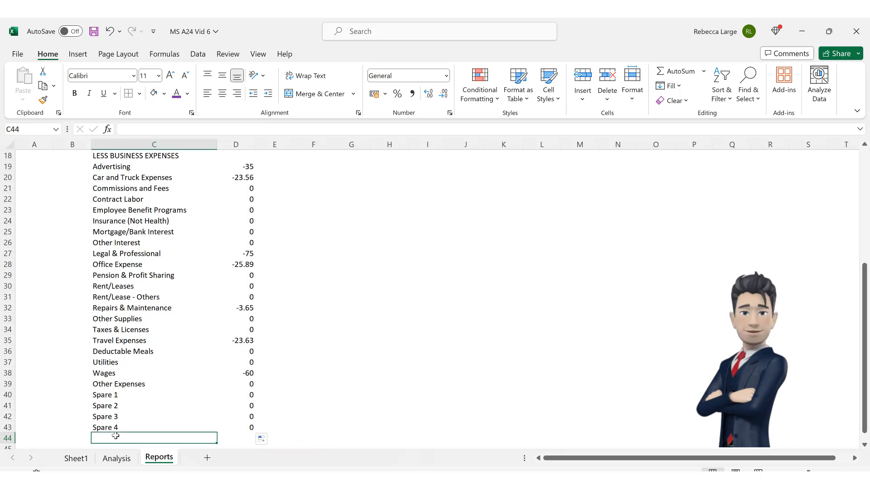
{"action": "type", "text": "="}
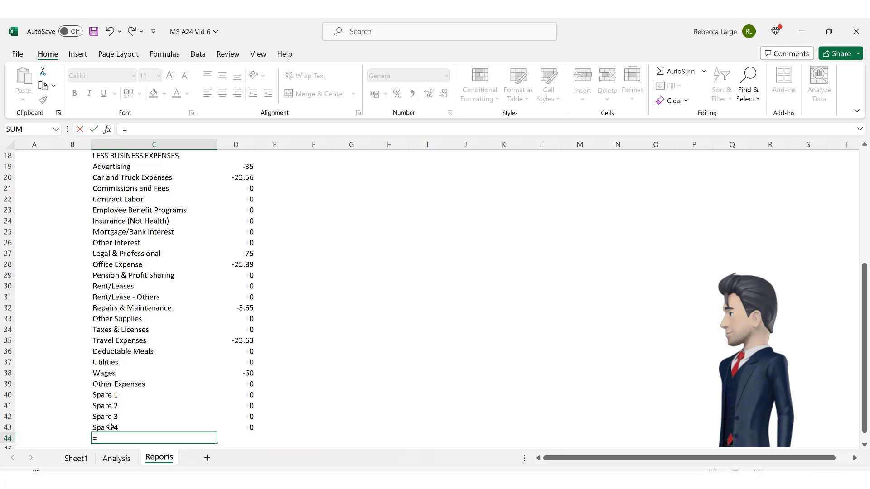
{"action": "left_click", "coordinate": [112, 458]}
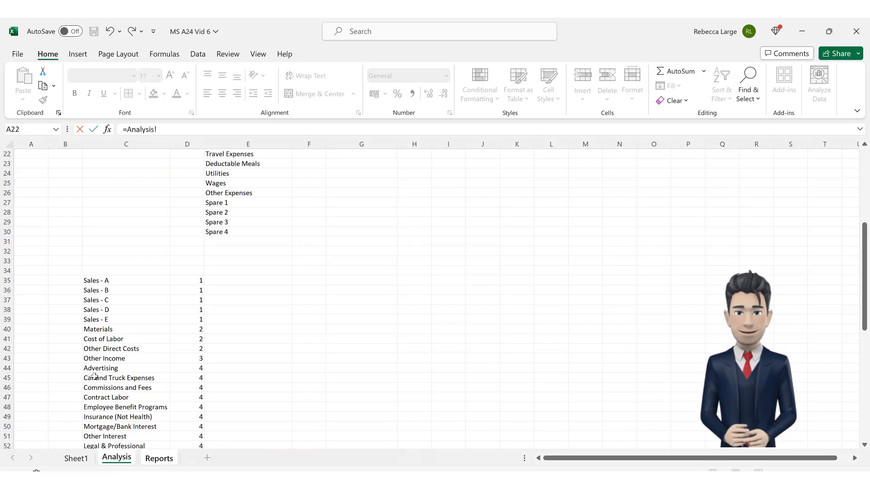
{"action": "left_click", "coordinate": [98, 358]}
{"action": "key", "text": "Return"}
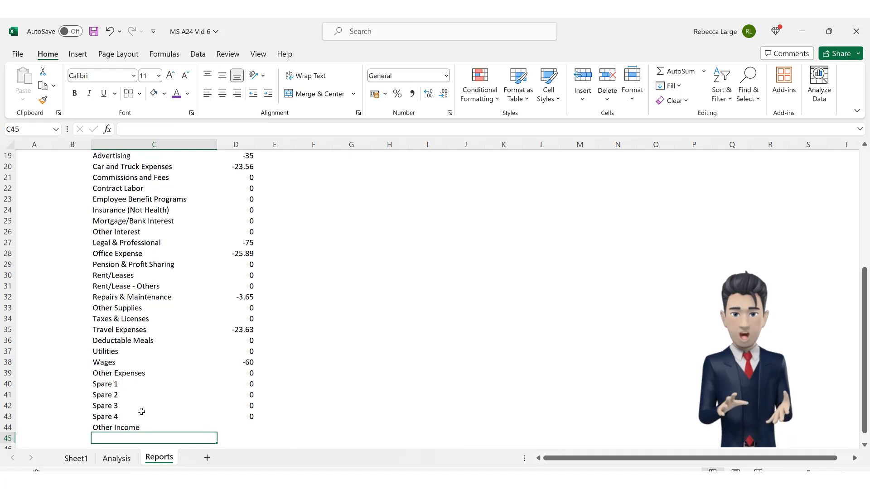
Step: Fill the SUMIF formula from D43 down to D44 for Other Income and check the amount against the records on Sheet1
{"action": "left_click", "coordinate": [251, 407]}
{"action": "left_click", "coordinate": [252, 416]}
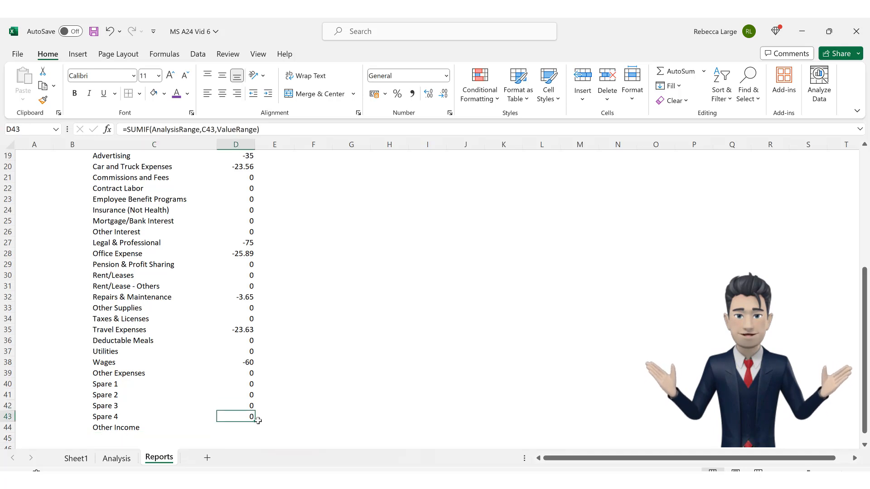
{"action": "left_click_drag", "start_coordinate": [254, 428], "coordinate": [256, 433]}
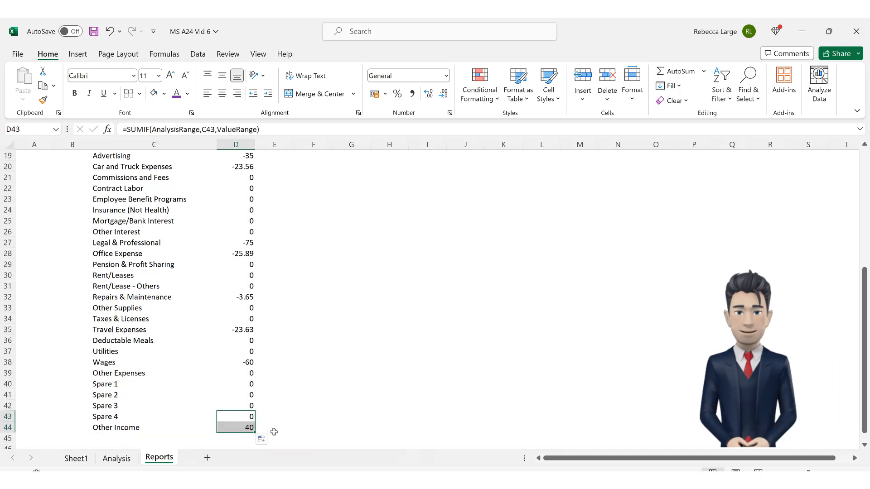
{"action": "left_click", "coordinate": [274, 430]}
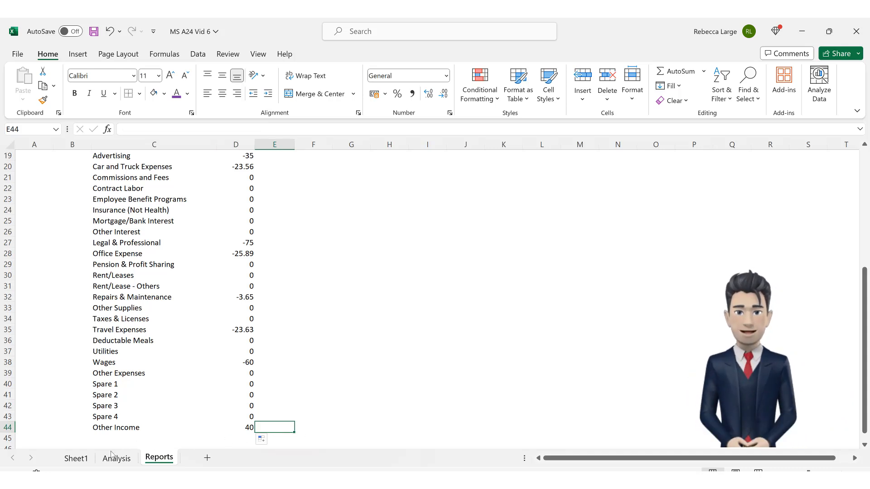
{"action": "left_click", "coordinate": [78, 459]}
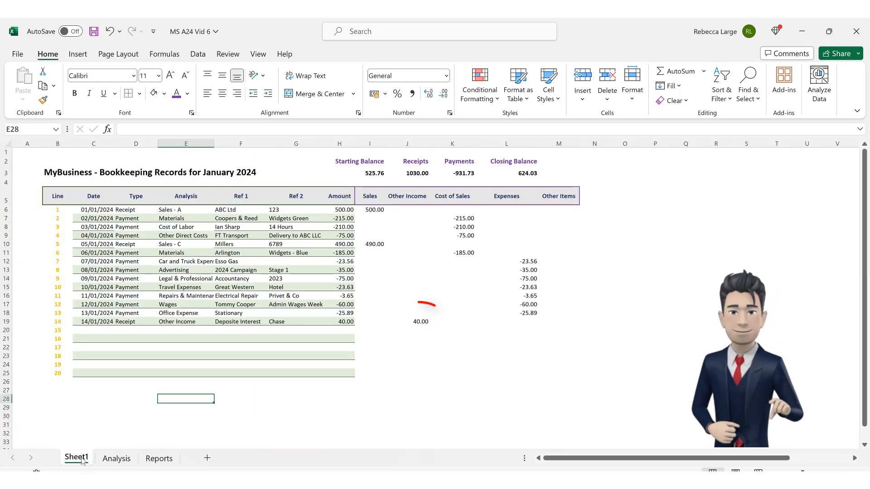
Step: Label C45 on the Reports sheet as TOTAL EXPENSES AND OTHER INCOME
{"action": "left_click", "coordinate": [159, 459]}
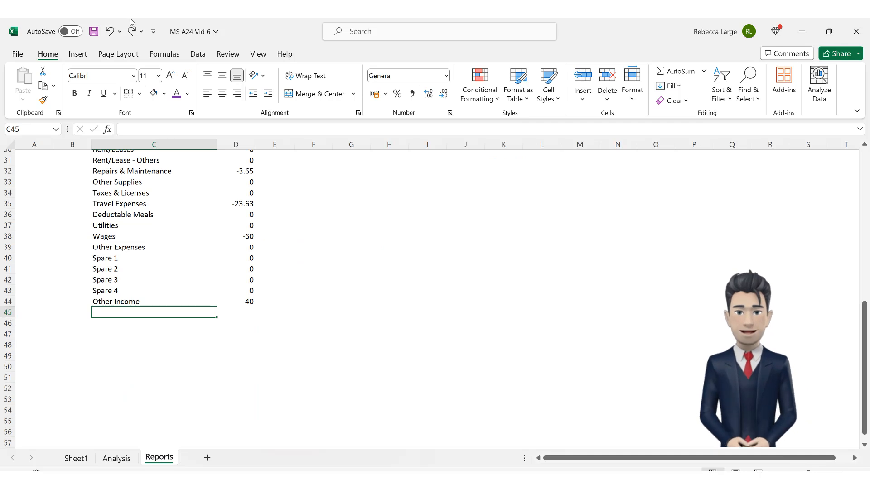
{"action": "left_click", "coordinate": [132, 31]}
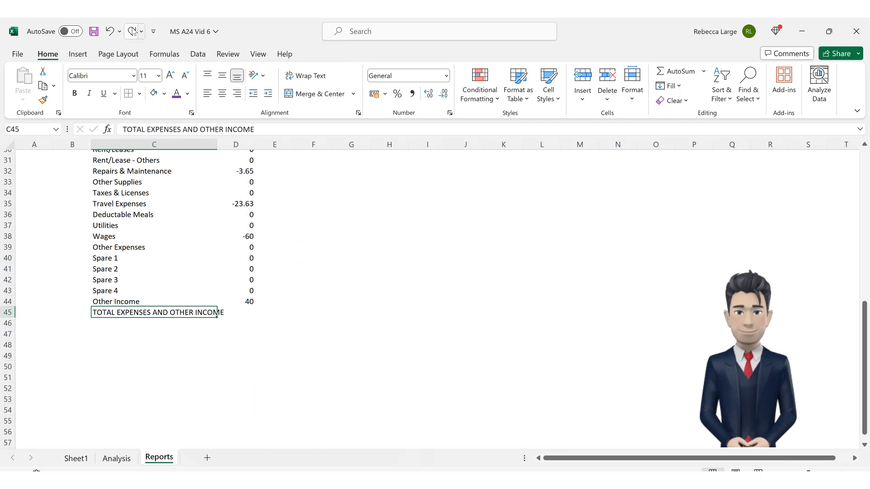
Step: Total the business expenses and other income in D45 with AutoSum over D19:D44
{"action": "left_click", "coordinate": [254, 313]}
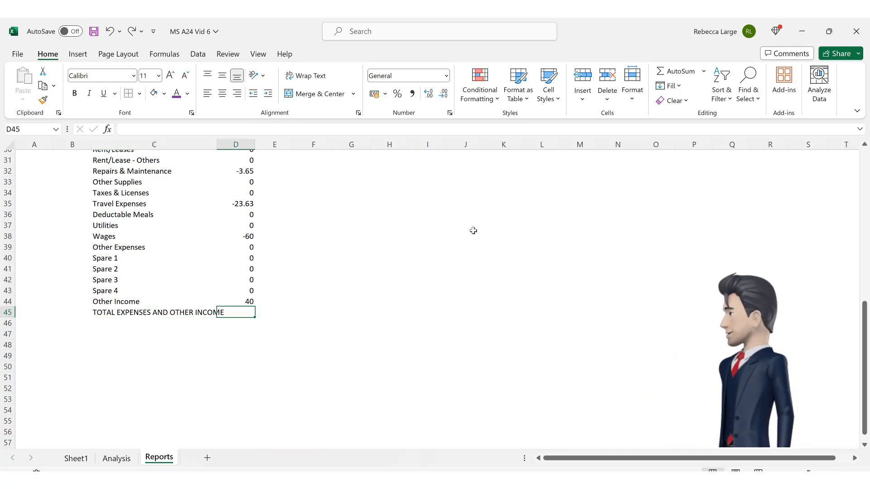
{"action": "left_click", "coordinate": [668, 73]}
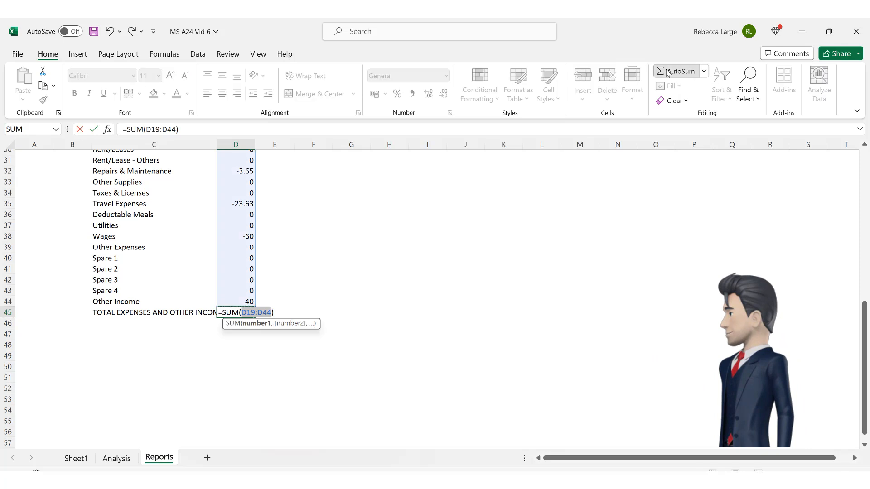
{"action": "left_click", "coordinate": [668, 72]}
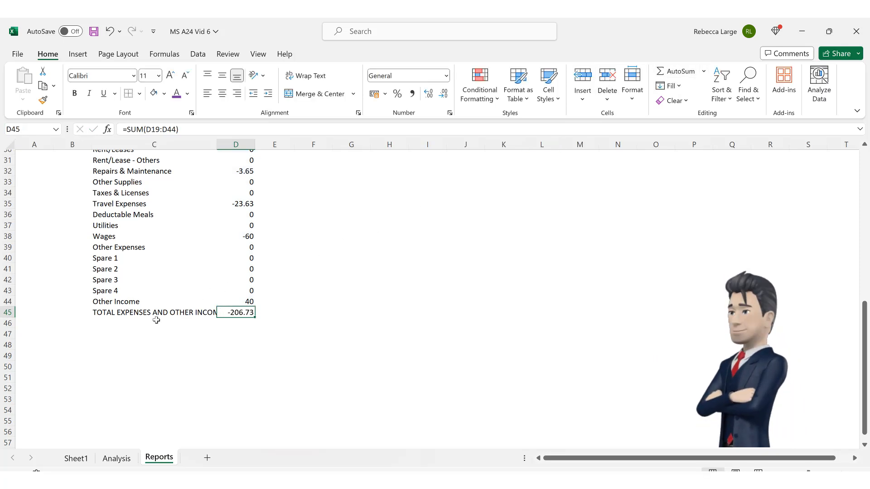
Step: Label C47 as NET PROFIT and calculate it in D47 with the formula =D16+D45
{"action": "left_click", "coordinate": [118, 336]}
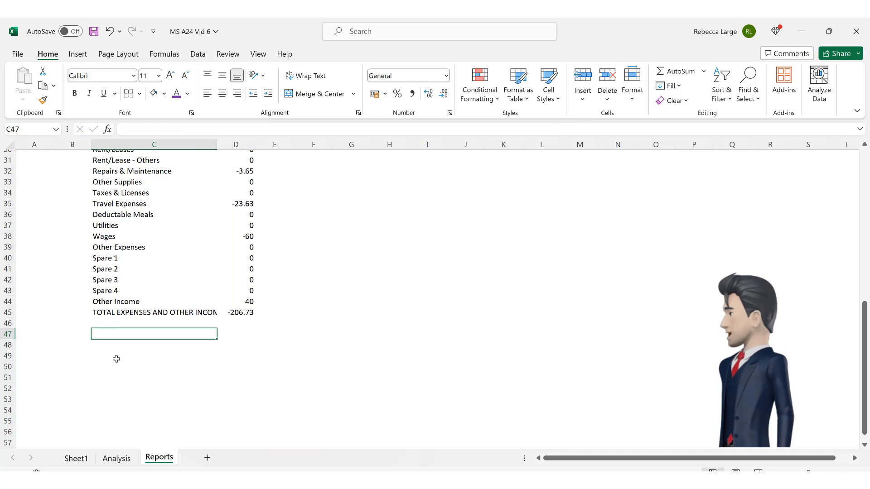
{"action": "type", "text": "NET PROFIT"}
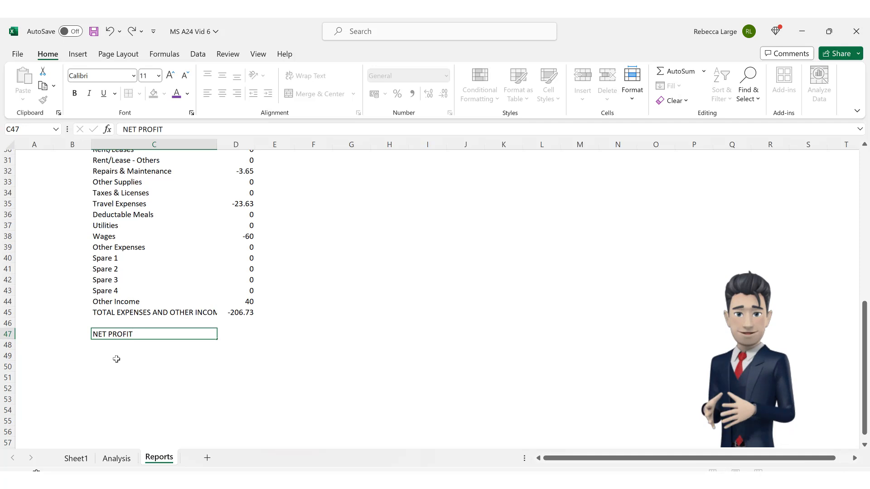
{"action": "key", "text": "Tab"}
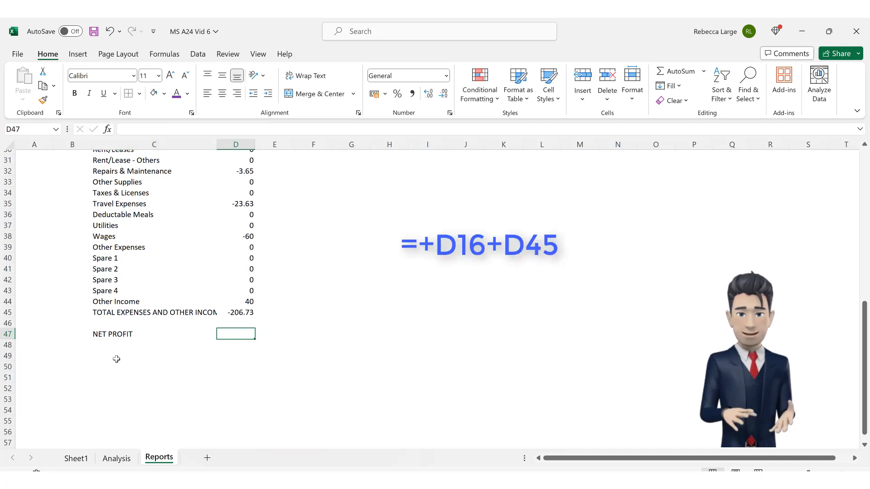
{"action": "type", "text": "=D16"}
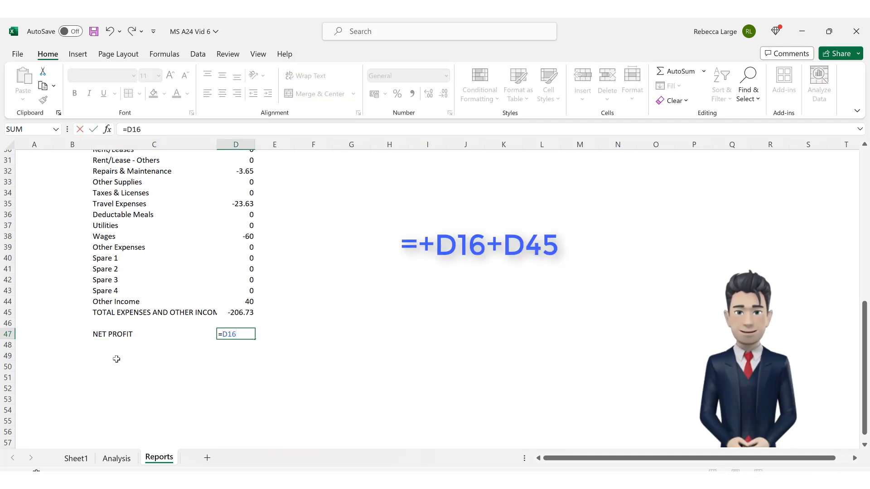
{"action": "type", "text": "+D45"}
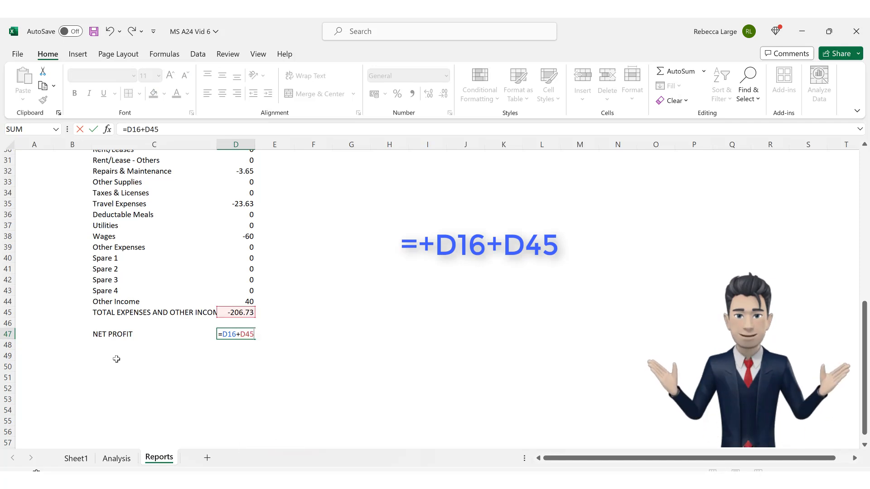
{"action": "key", "text": "Return"}
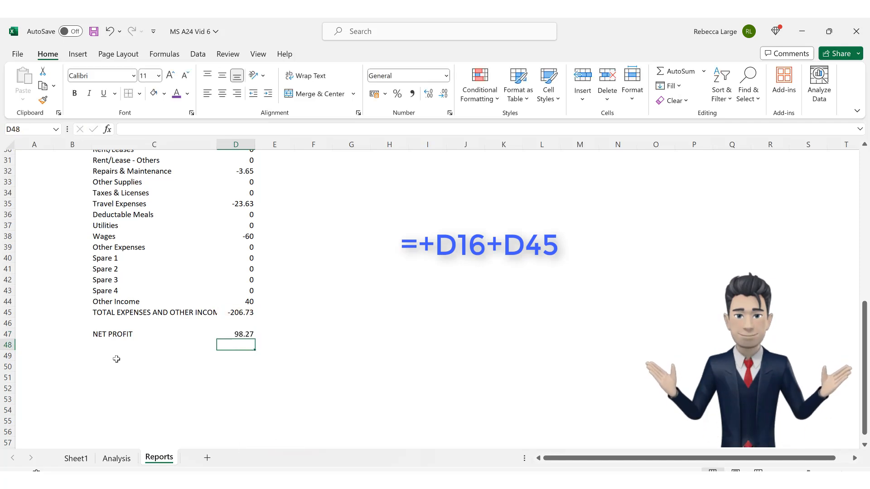